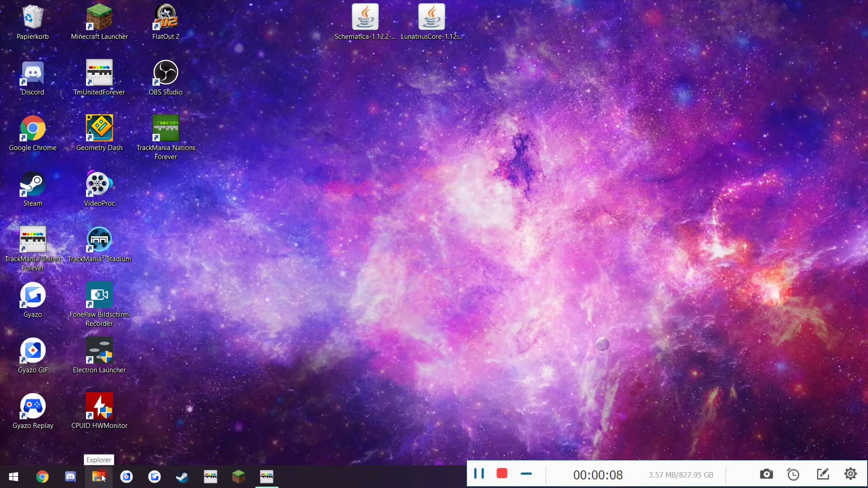
Open the properties of drive OS (C:) in the file explorer and start Disk Cleanup for it.
click(103, 478)
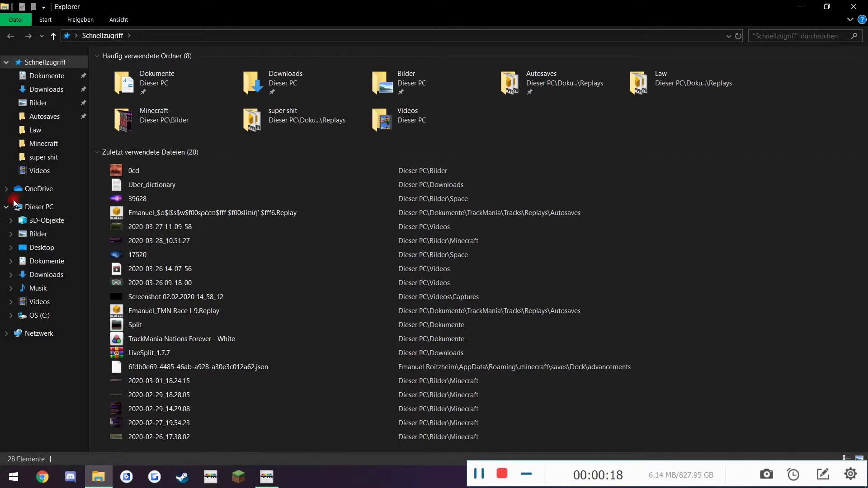
click(42, 207)
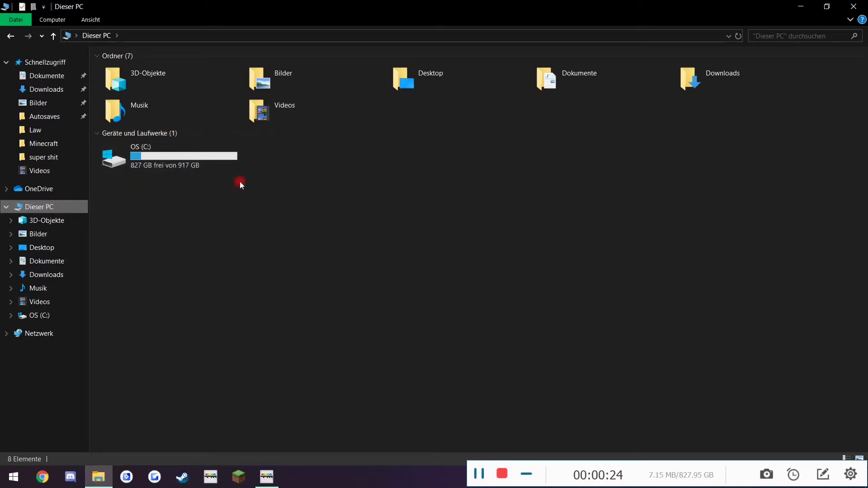
right_click(173, 155)
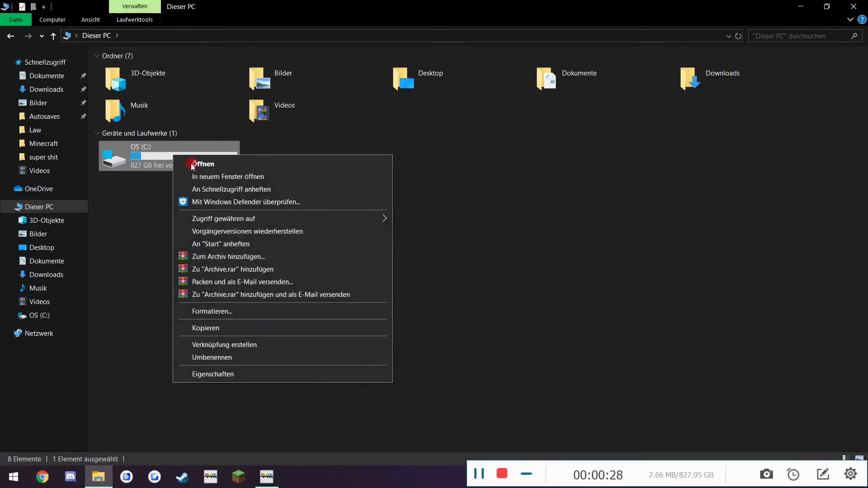
click(218, 373)
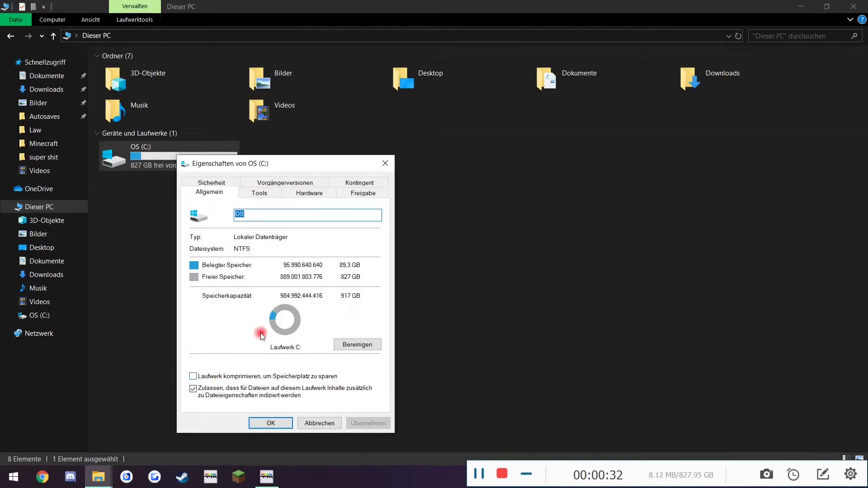
drag(291, 168, 429, 135)
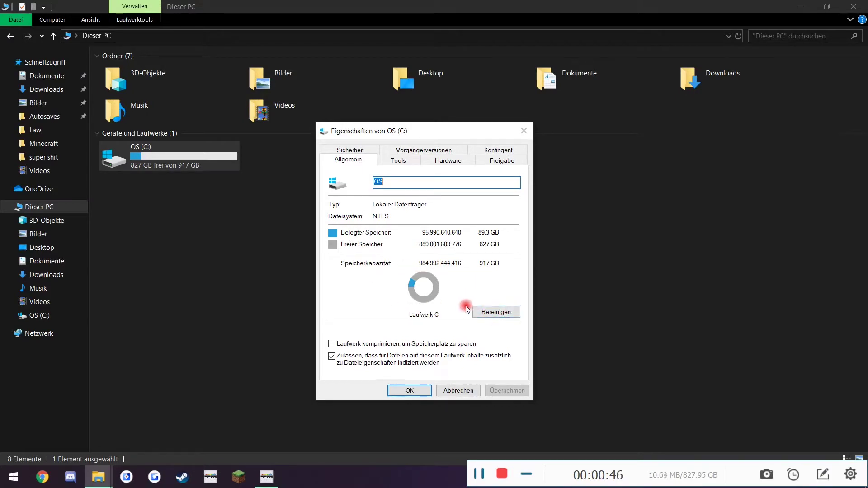
click(496, 312)
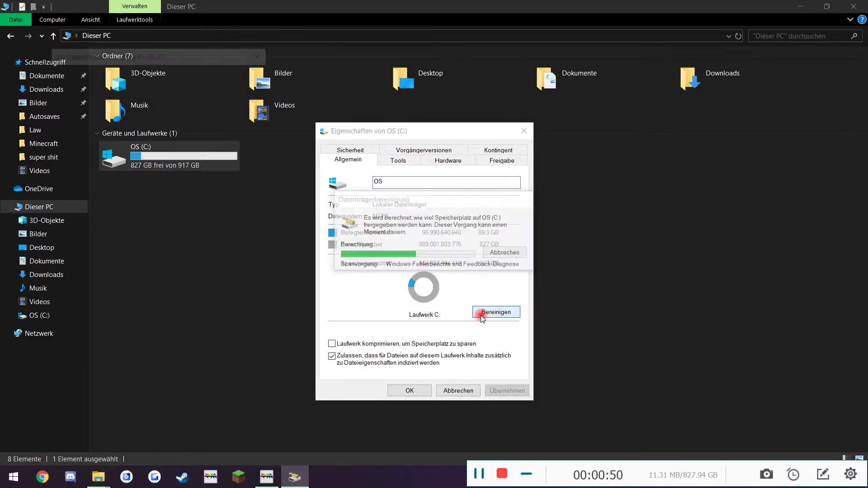
drag(229, 53, 493, 141)
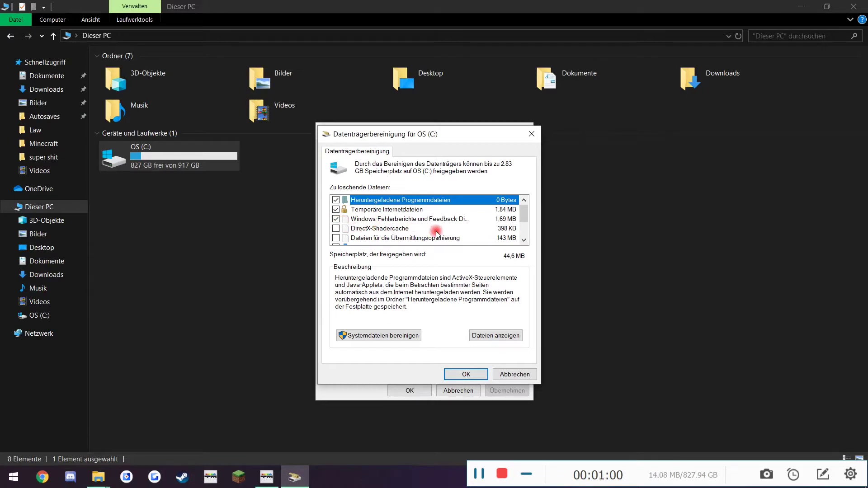
Mark DirectX-Shadercache and Dateien für die Übermittlungsoptimierung for deletion in the cleanup list.
click(336, 229)
click(522, 241)
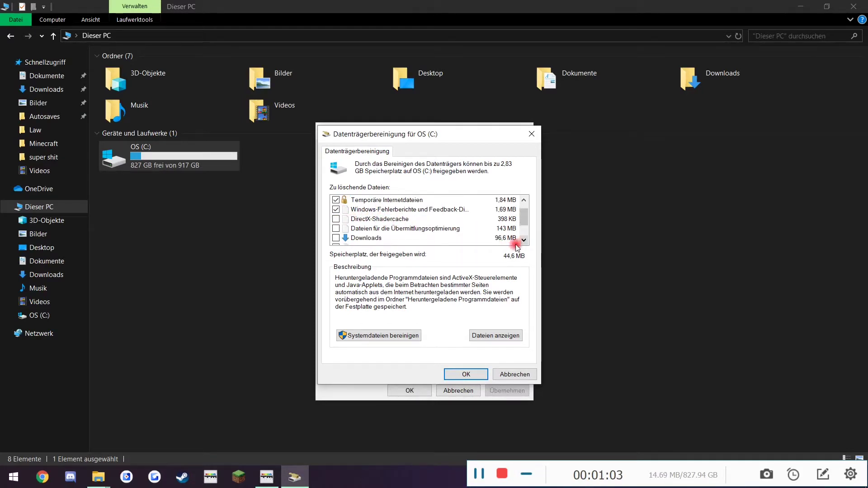
click(374, 220)
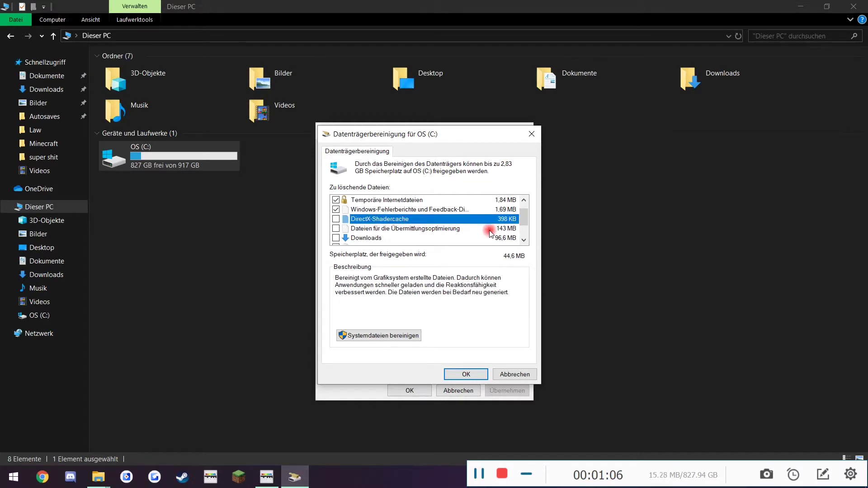
click(335, 219)
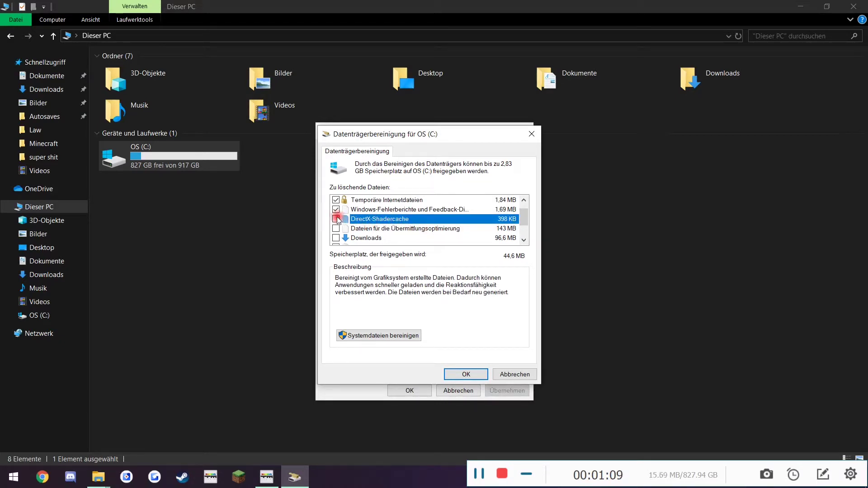
click(409, 229)
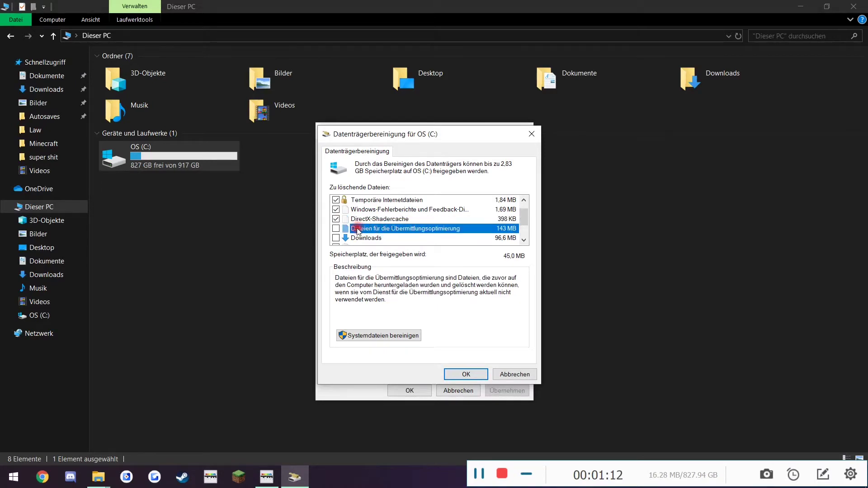
click(336, 229)
Add Downloads, Papierkorb and Temporäre Dateien to the files marked for deletion.
click(365, 238)
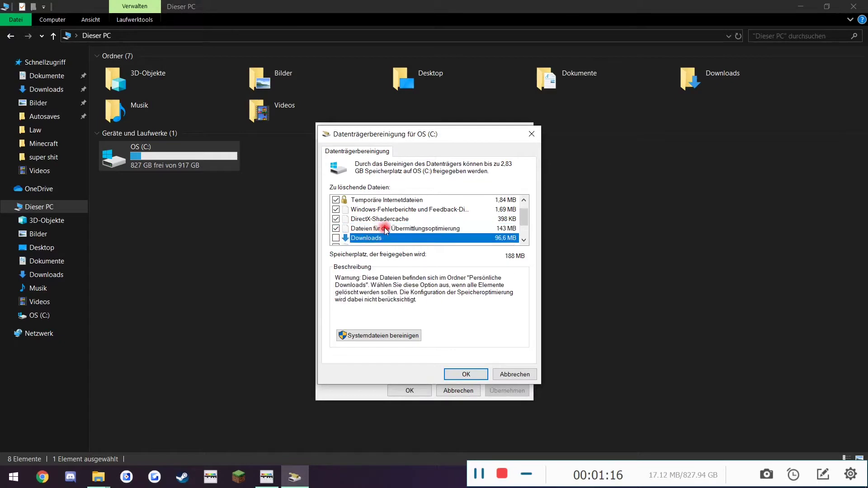
scroll(385, 228, down, 1)
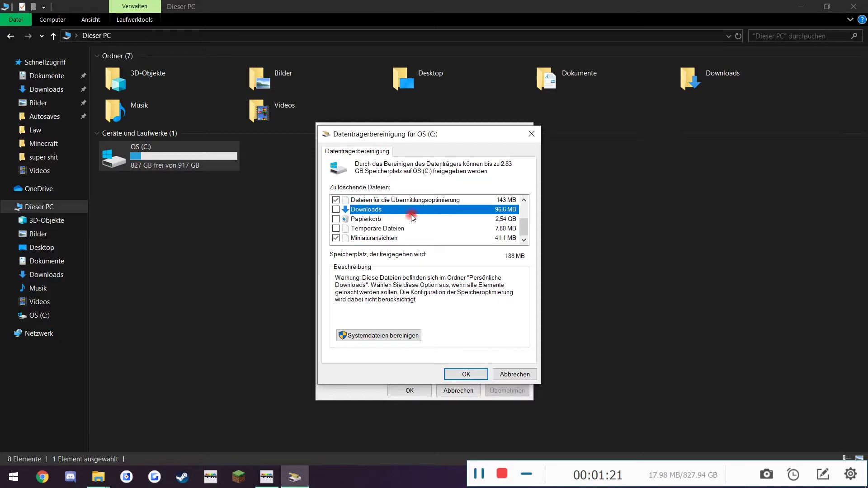
click(336, 210)
click(377, 219)
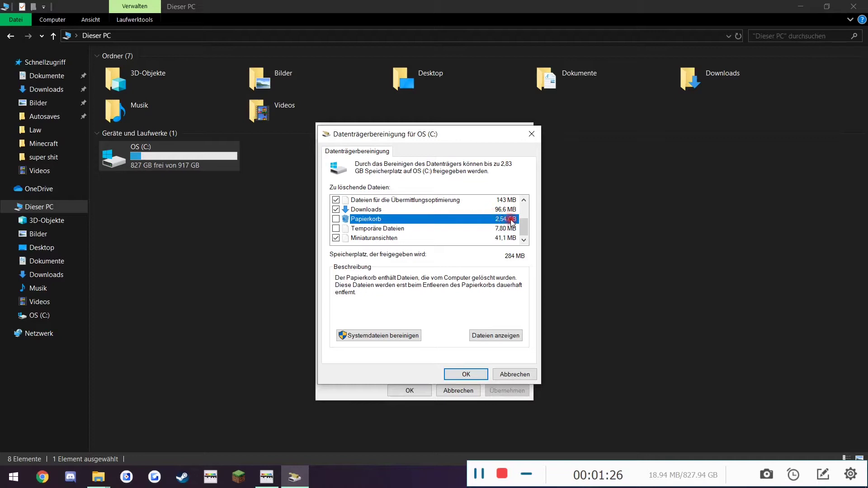
click(336, 218)
click(385, 229)
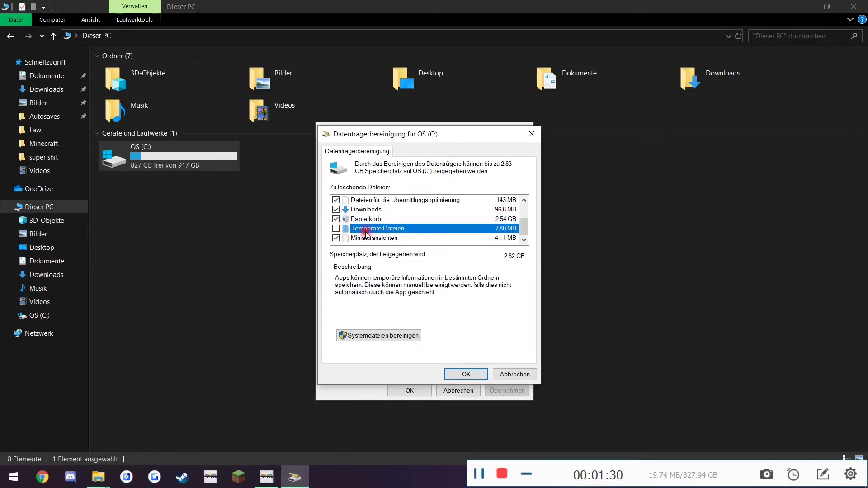
click(336, 228)
Rescan drive OS (C:) with system files included in the cleanup.
click(401, 335)
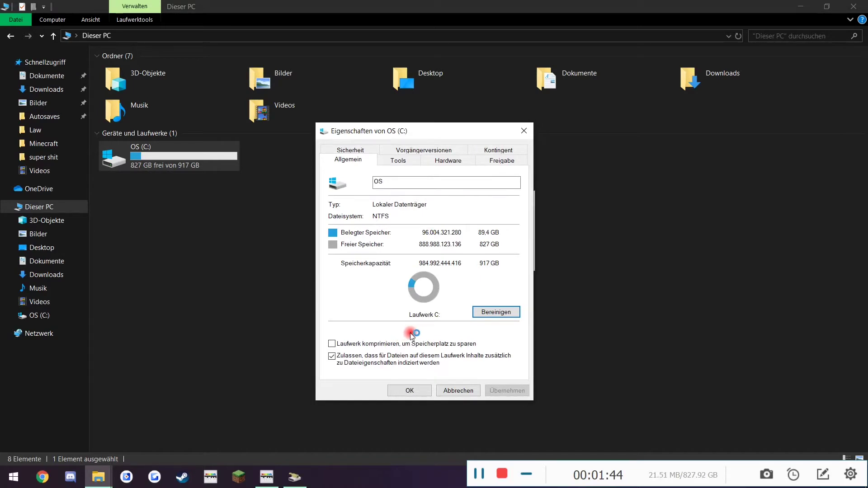
click(305, 467)
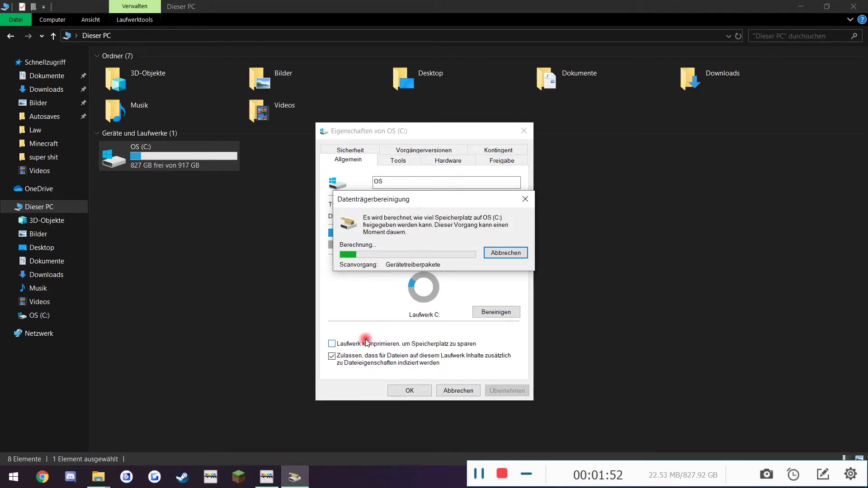
click(429, 364)
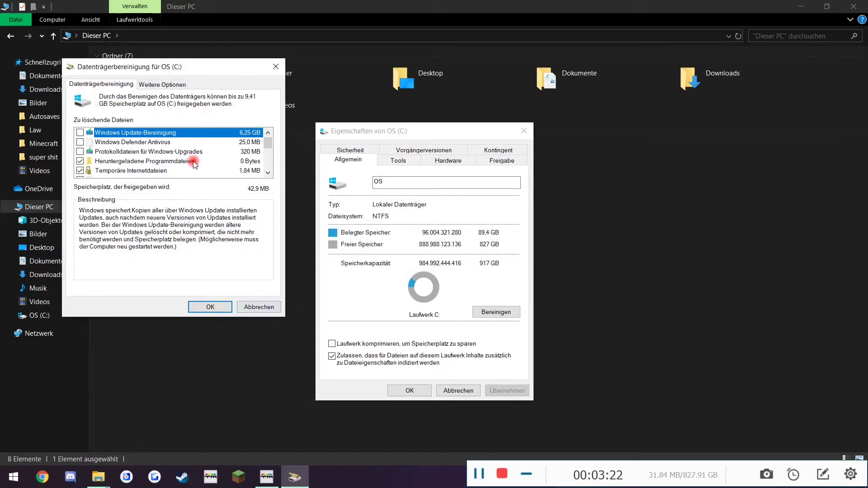
drag(188, 72, 425, 145)
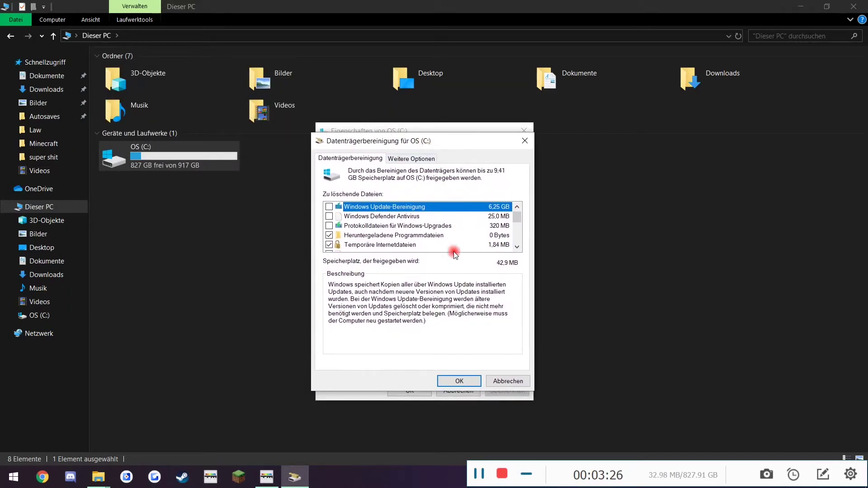
Mark Temporäre Dateien, Sprachressourcendateien and Papierkorb for deletion in the system file cleanup list.
scroll(409, 218, down, 3)
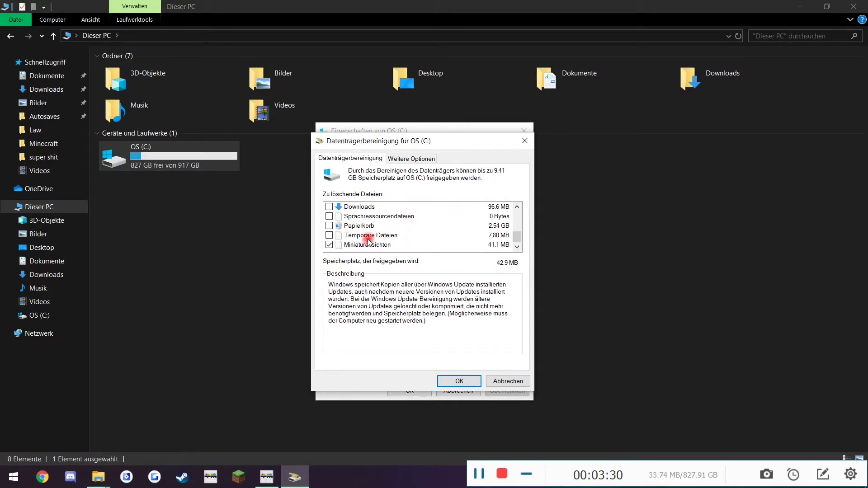
click(329, 235)
click(329, 216)
click(330, 226)
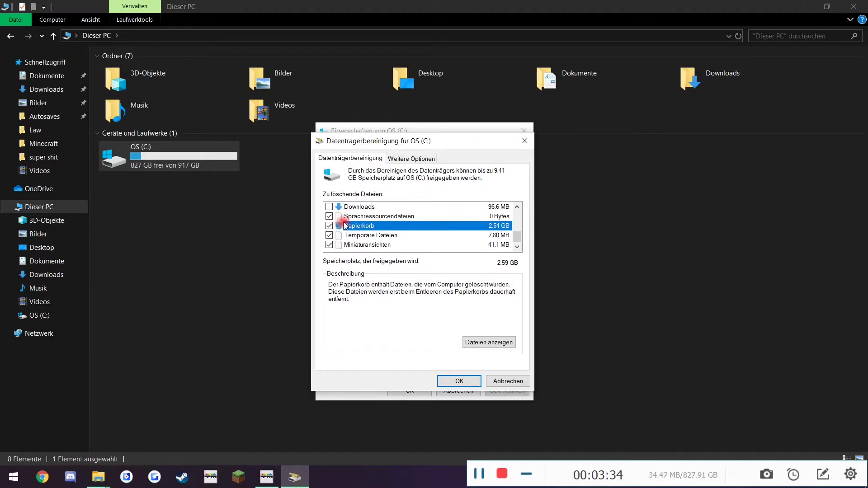
Mark Windows-Fehlerberichte, DirectX-Shadercache, Dateien für die Übermittlungsoptimierung, Gerätetreiberpakete and Downloads for deletion as well.
scroll(330, 230, up, 2)
click(329, 226)
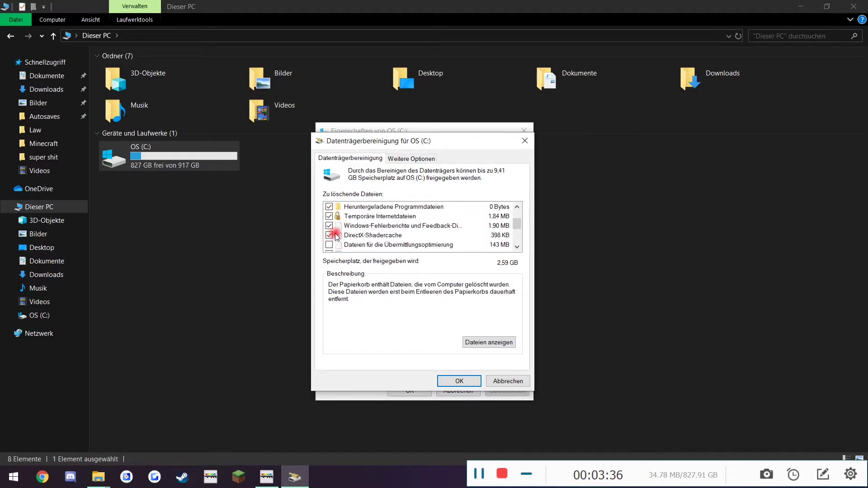
scroll(330, 228, down, 1)
click(329, 216)
click(329, 235)
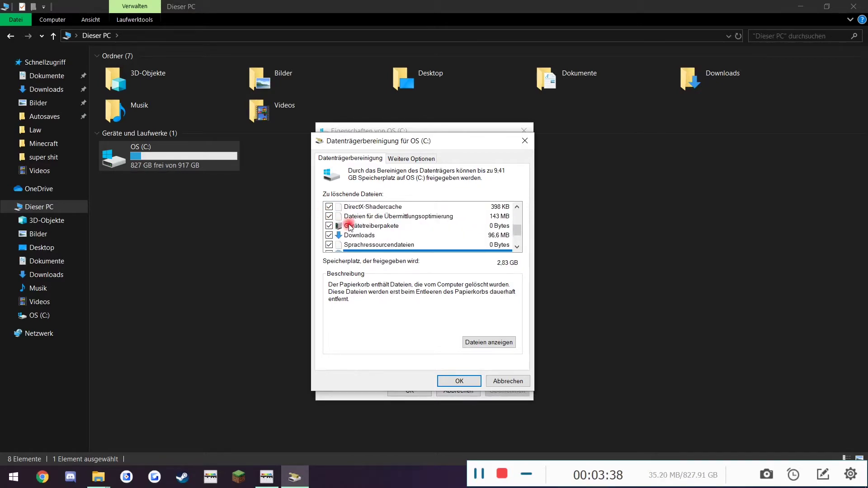
Include Windows Update-Bereinigung, Windows Defender Antivirus and Protokolldateien für Windows-Upgrades, and permanently delete all marked files.
scroll(354, 217, up, 3)
click(329, 207)
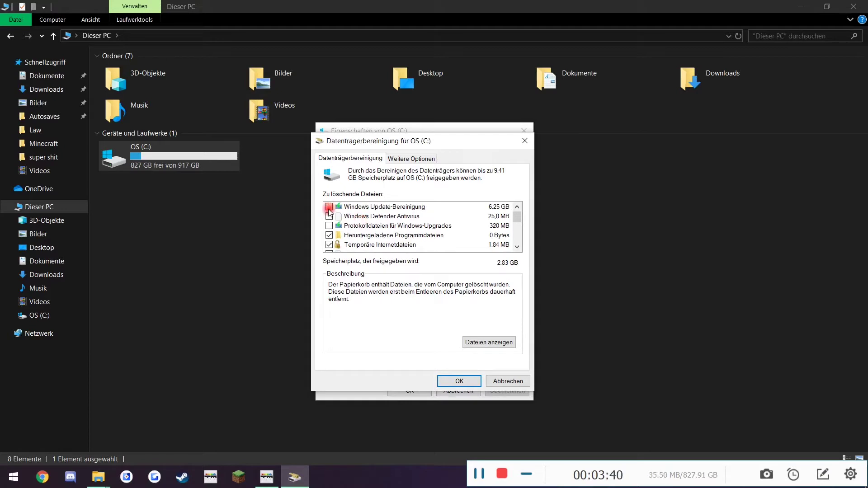
click(329, 216)
click(329, 226)
click(455, 382)
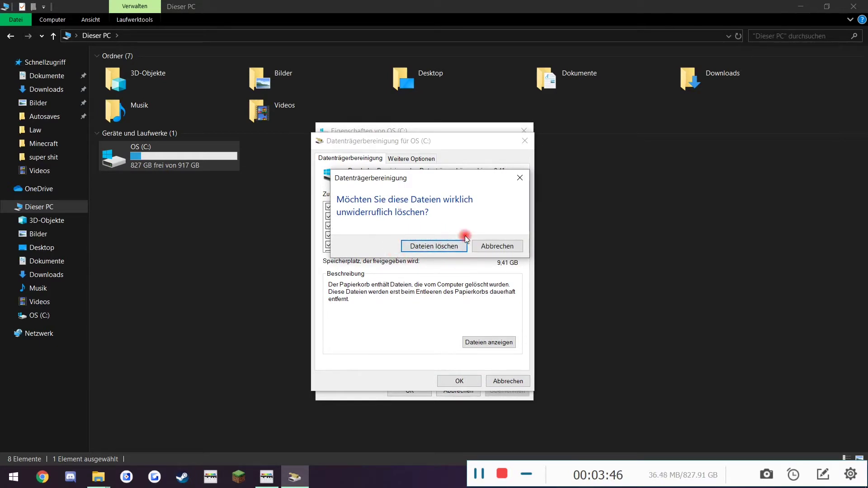
click(438, 247)
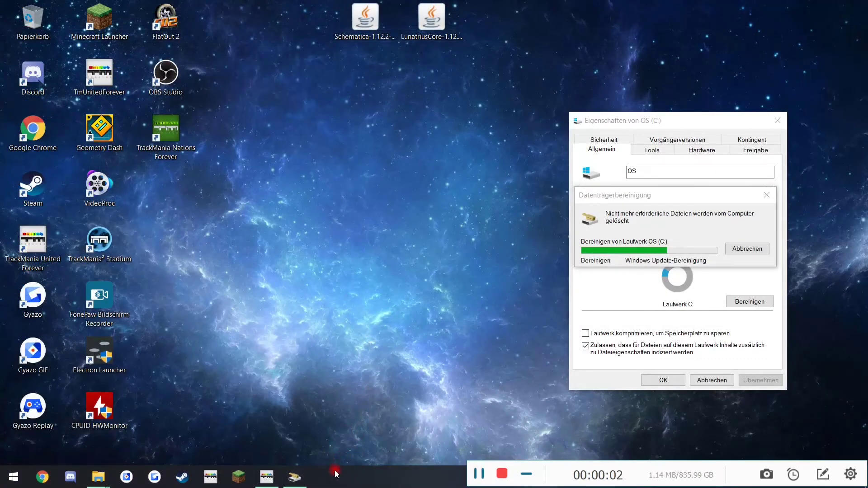
Open Task-Manager and show the list of programs that launch at startup.
right_click(335, 473)
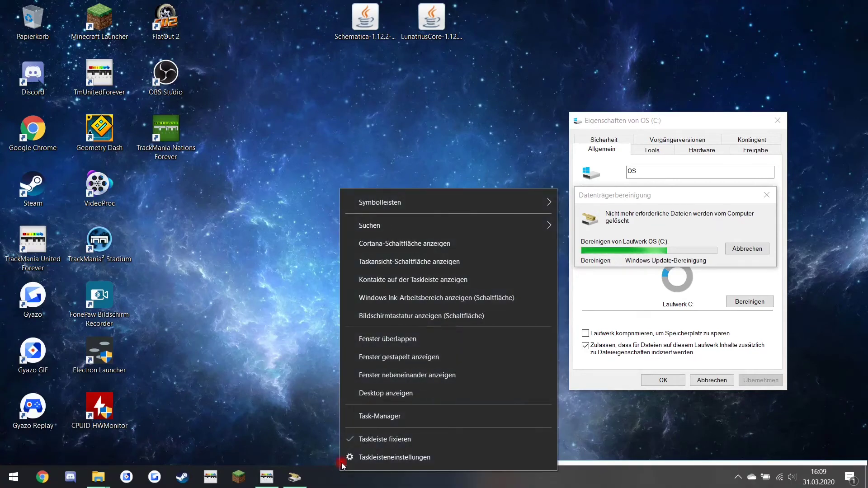
click(397, 416)
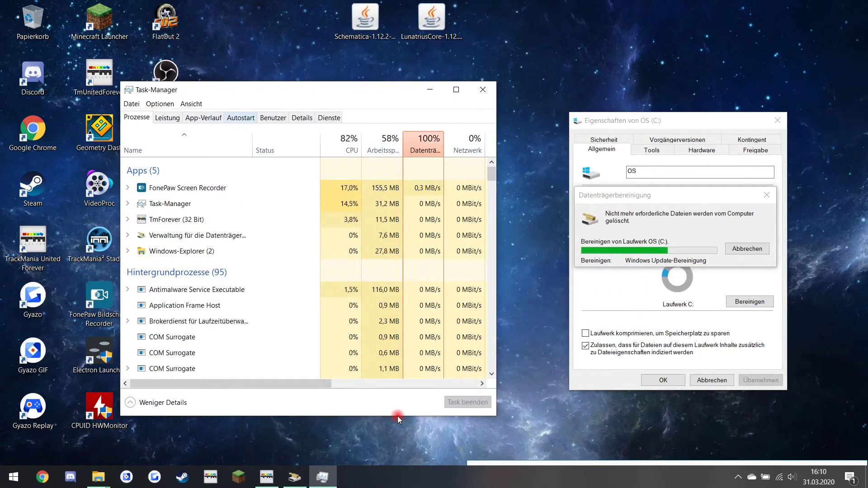
key(ctrl+Tab)
key(ctrl+Tab)
key(ctrl+Tab)
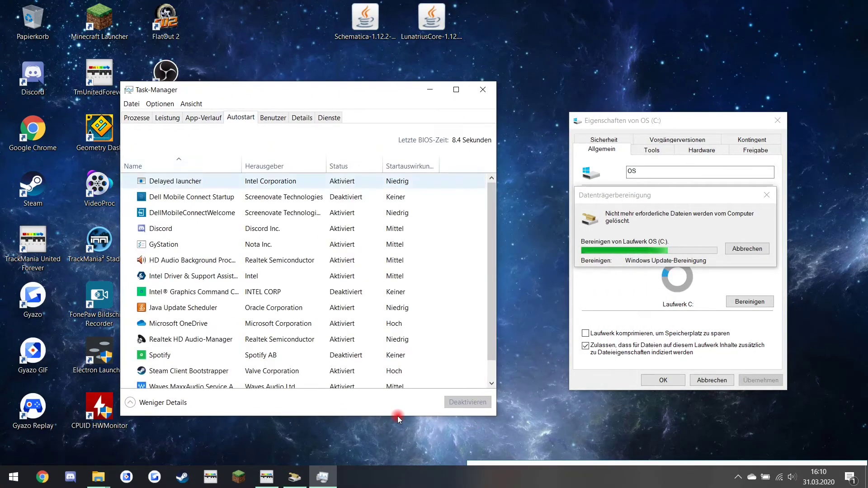
Go through the startup programs down to the end of the list, checking each one's status and startup impact.
key(Down)
key(Down)
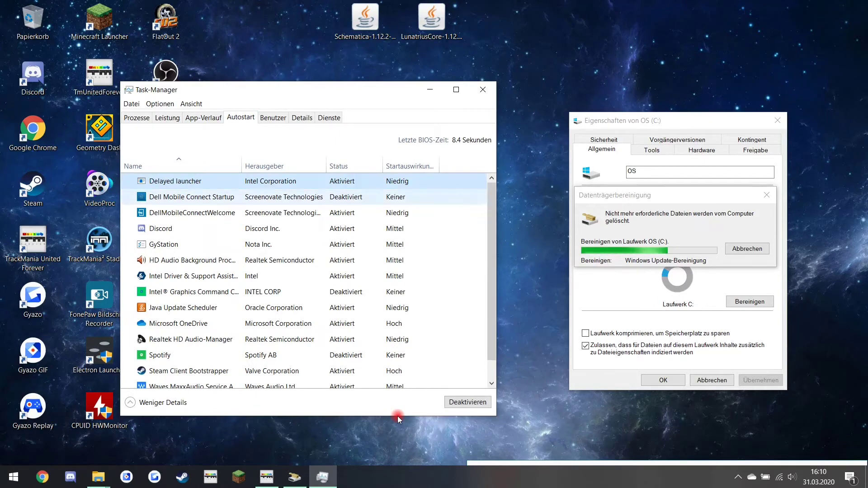
key(Down)
key(Down)
key(Down)
key(Down)
key(Down)
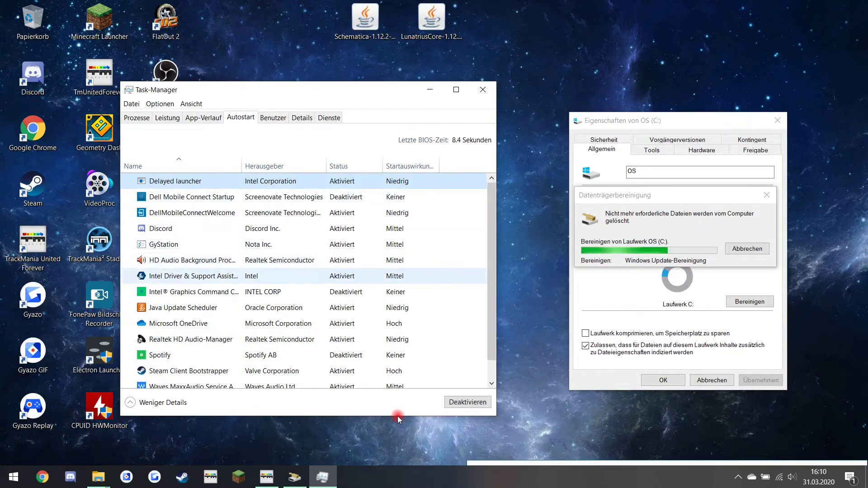
key(Down)
key(Down)
key(Down)
key(Down)
key(Down)
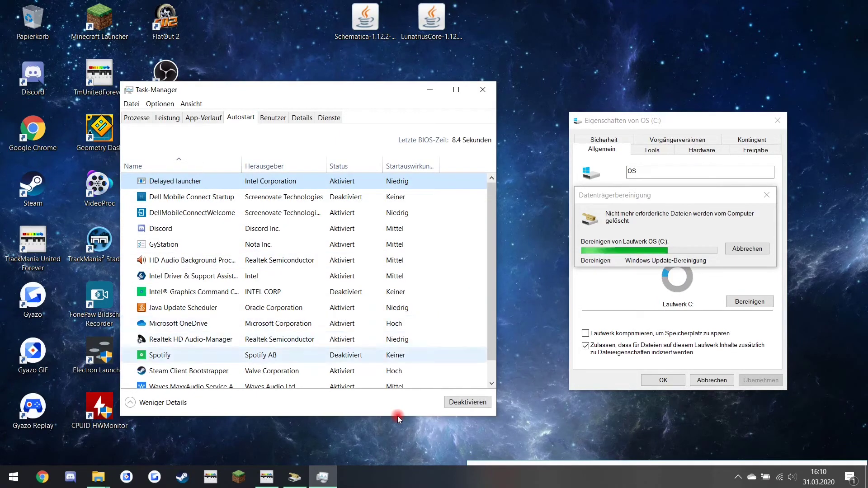
key(Down)
key(Down)
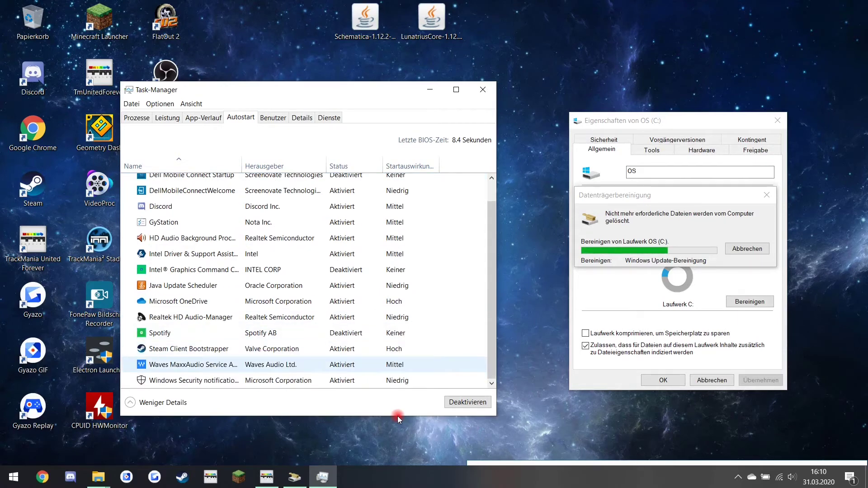
key(Down)
key(Up)
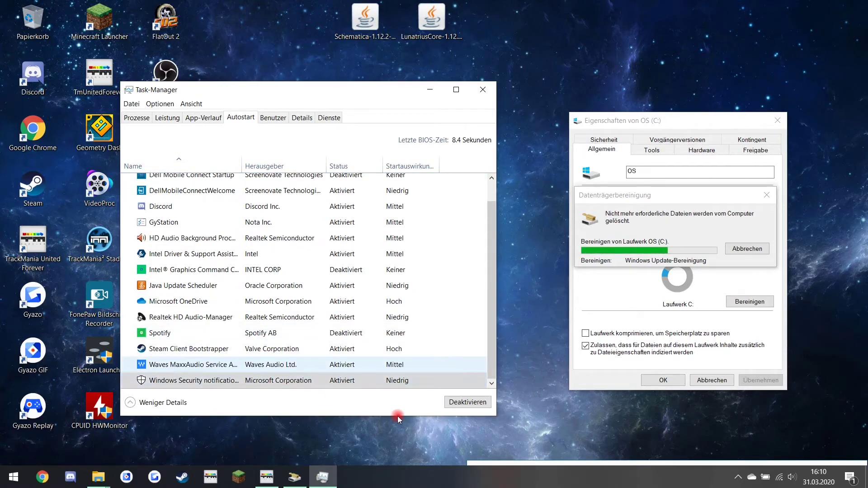
key(Up)
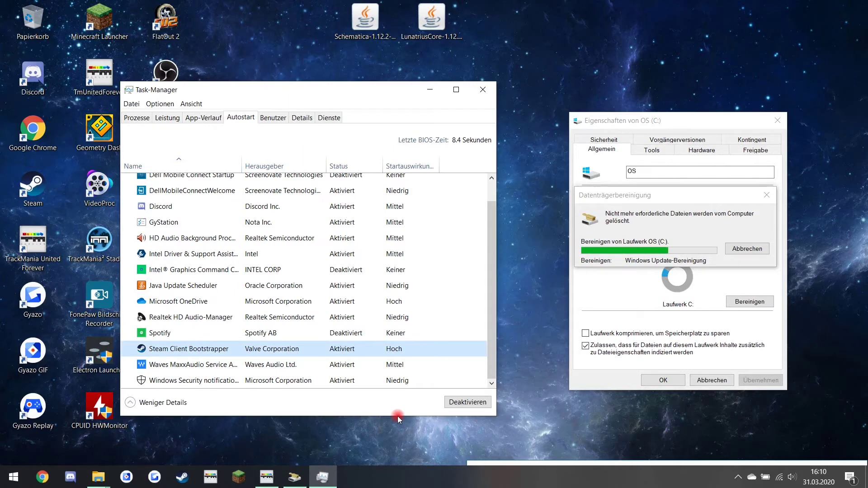
Disable Steam Client Bootstrapper so that it no longer launches at startup.
key(Menu)
key(Down)
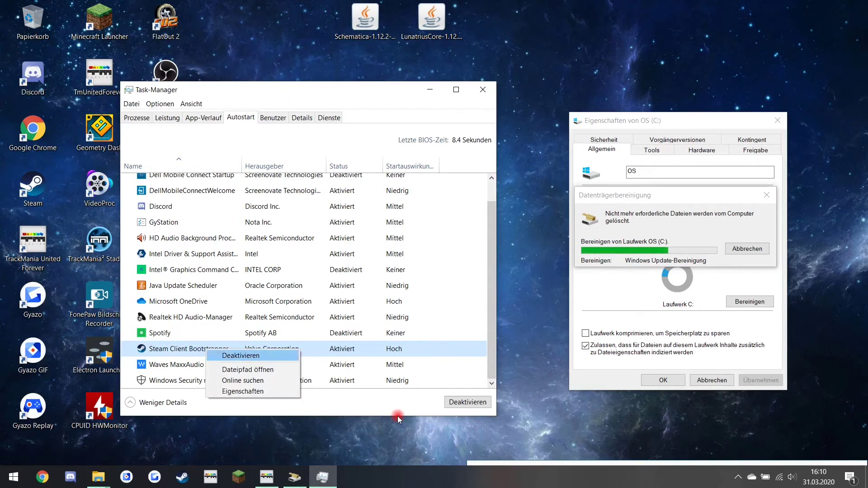
key(Escape)
key(alt+d)
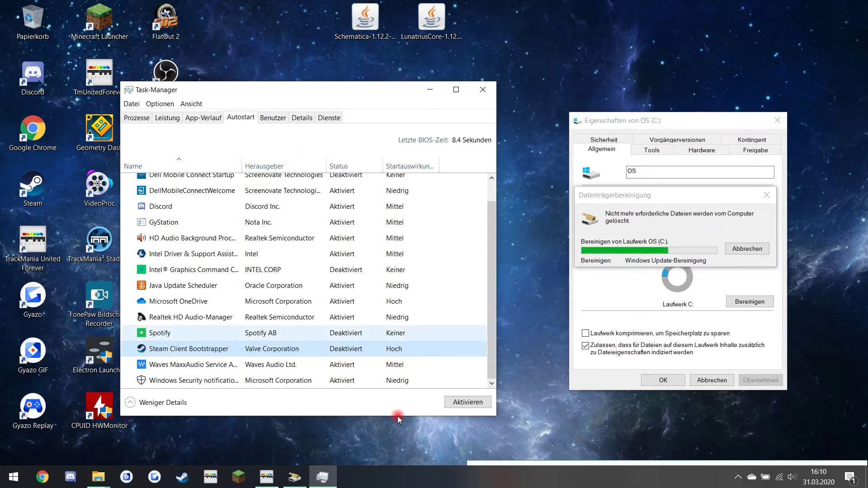
Disable Microsoft OneDrive in the list of startup programs.
key(ctrl+Up)
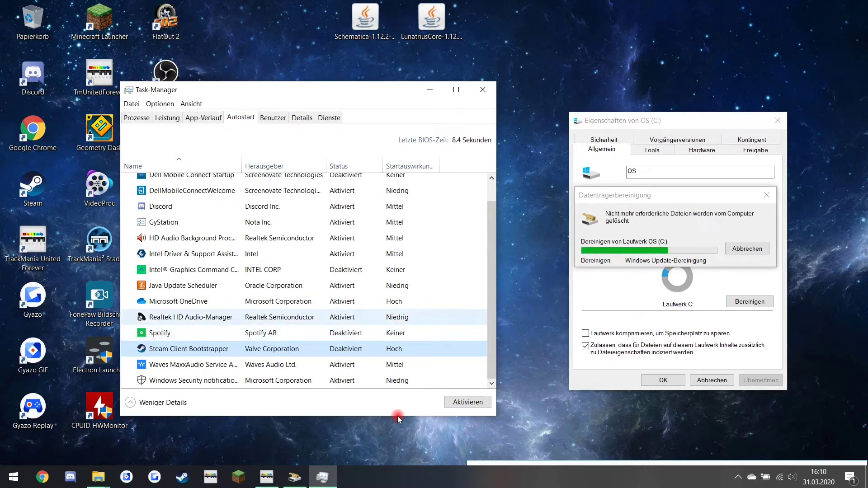
key(ctrl+Up)
key(space)
key(shift+F10)
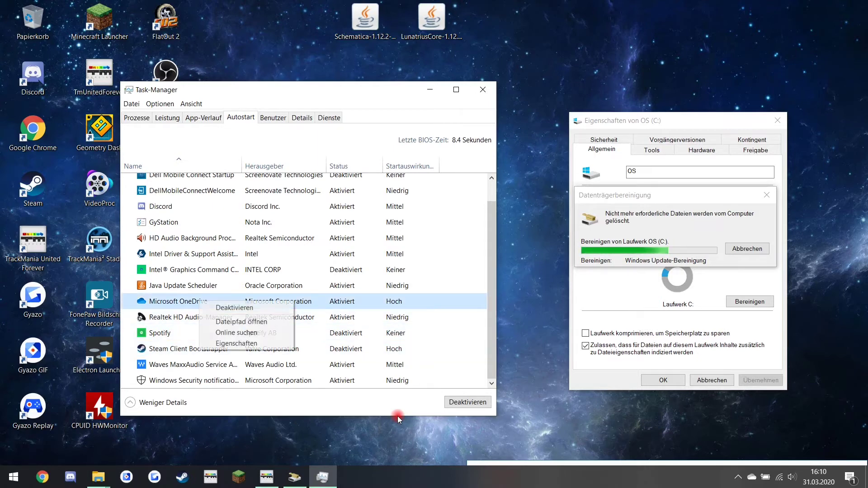
key(Down)
key(Escape)
key(ctrl+Up)
key(alt+d)
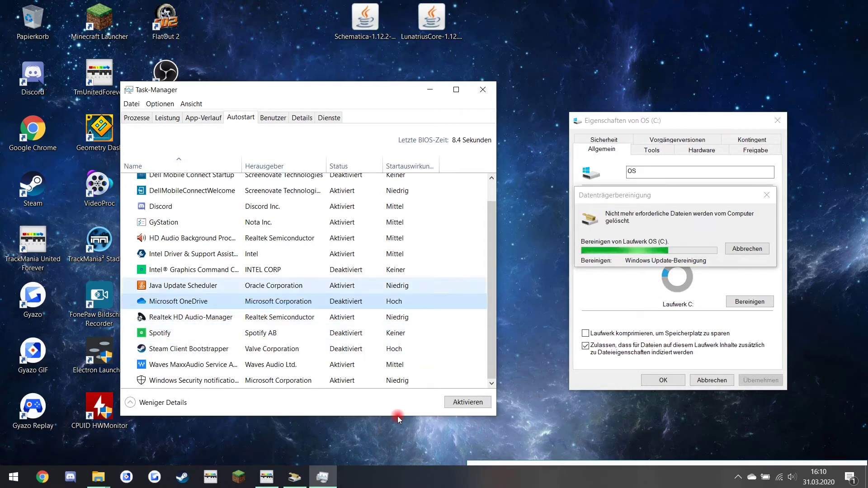
Disable Java Update Scheduler in the list of startup programs.
key(space)
key(shift+F10)
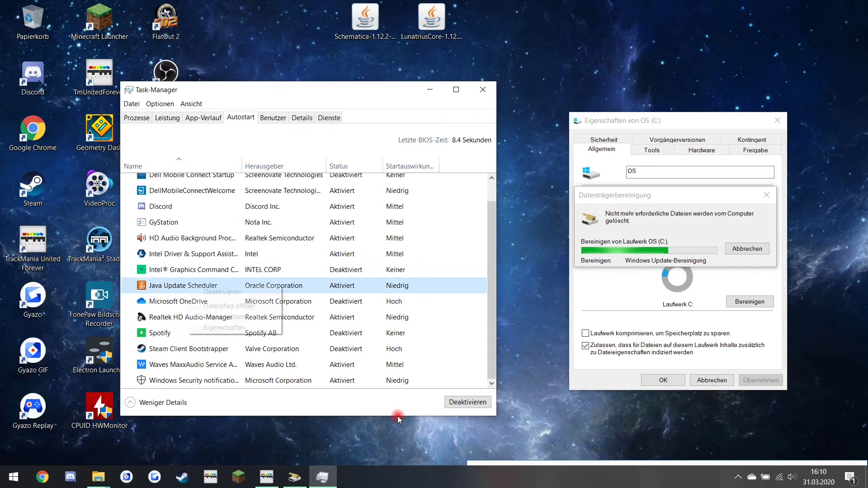
key(Down)
key(Escape)
key(ctrl+Up)
key(alt+d)
Check the status and startup impact of the Intel graphics, Intel driver, HD Audio and GyStation entries, continuing up to the start of the list.
key(space)
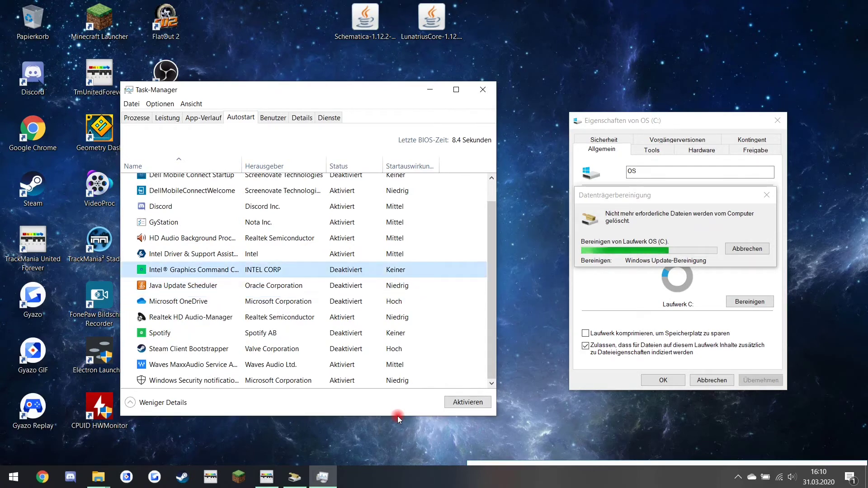
key(ctrl+Up)
key(space)
key(ctrl+Up)
key(space)
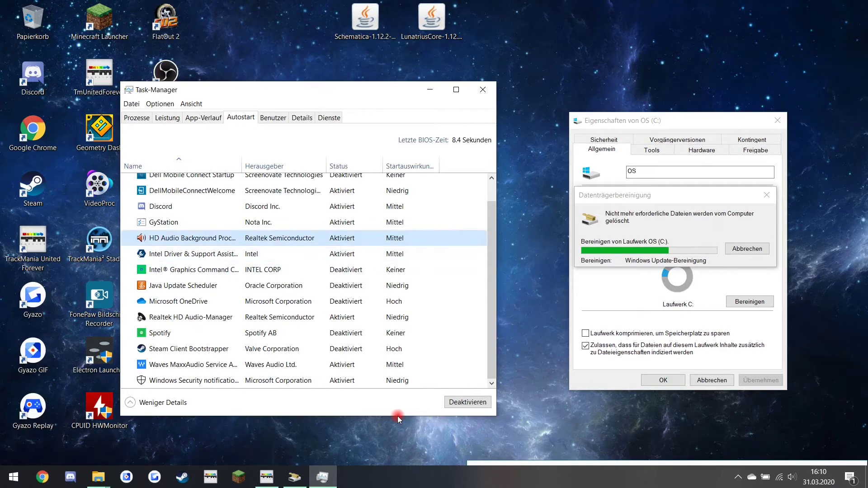
key(ctrl+Up)
key(space)
key(ctrl+Up)
key(ctrl+Up)
key(ctrl+Up)
key(ctrl+Up)
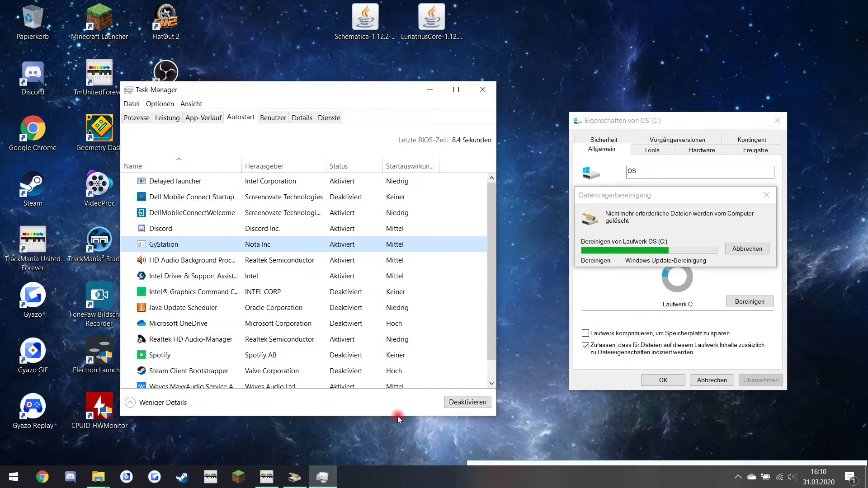
Disable GyStation in the list of startup programs.
key(ctrl+Up)
key(ctrl+Down)
key(Menu)
key(Down)
key(Return)
Skip Discord and disable DellMobileConnectWelcome in the list of startup programs.
key(ctrl+Up)
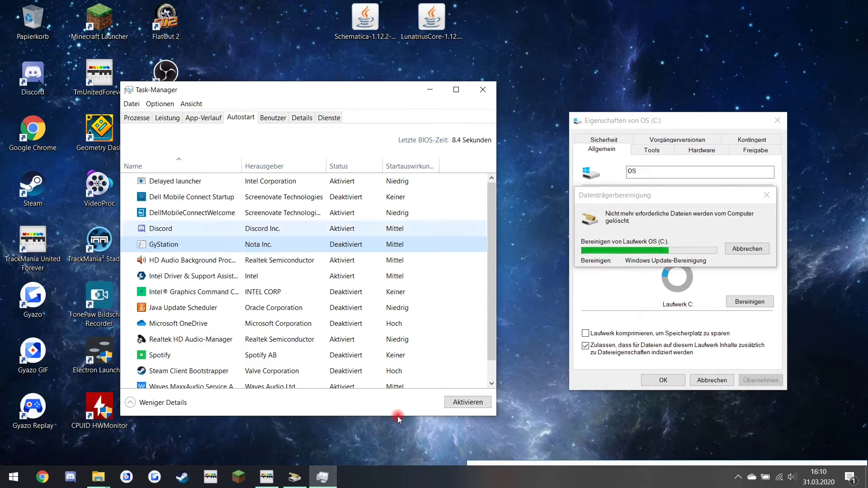
key(Up)
key(ctrl+Up)
key(space)
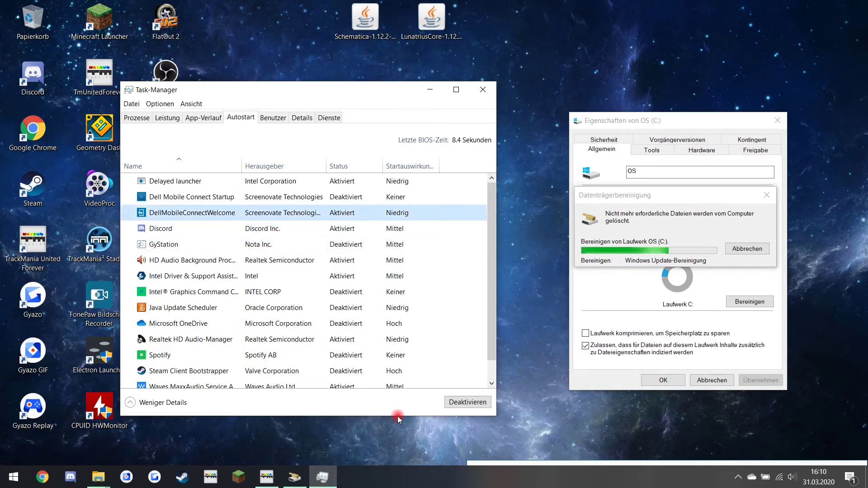
key(Menu)
key(Down)
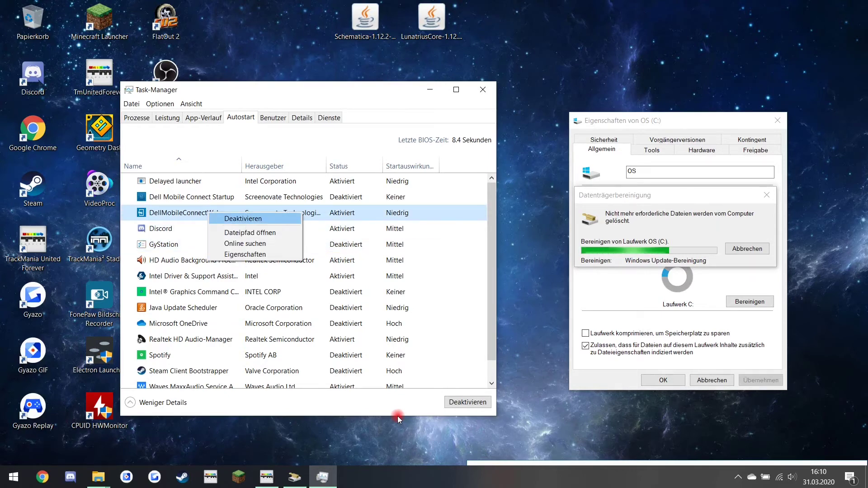
key(Return)
Review the startup entries from Delayed launcher to Intel Driver & Support Assistant again, checking each one's status and impact.
key(ctrl+Up)
key(space)
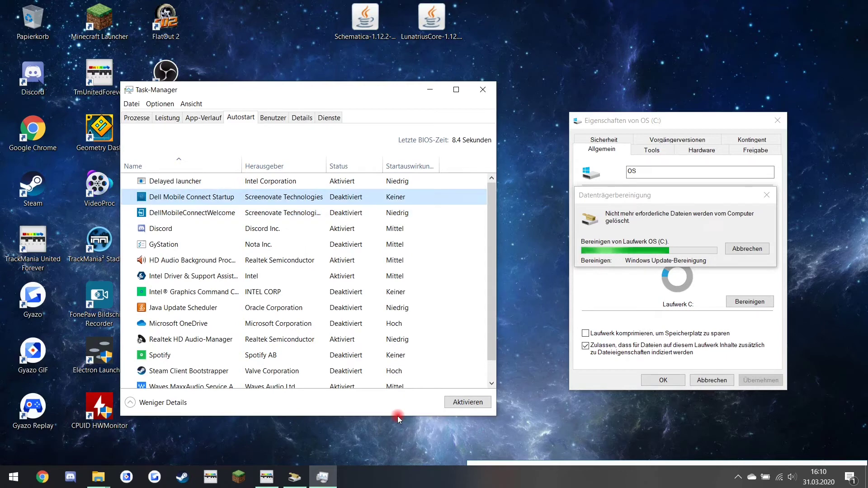
key(ctrl+Up)
key(space)
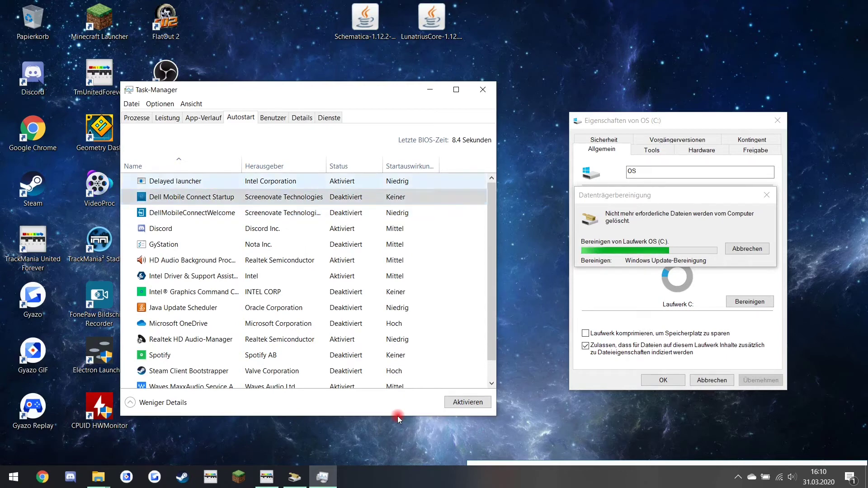
key(ctrl+Down)
key(ctrl+Down)
key(ctrl+Down)
key(ctrl+Down)
key(ctrl+Down)
key(ctrl+Down)
key(ctrl+Down)
key(ctrl+Down)
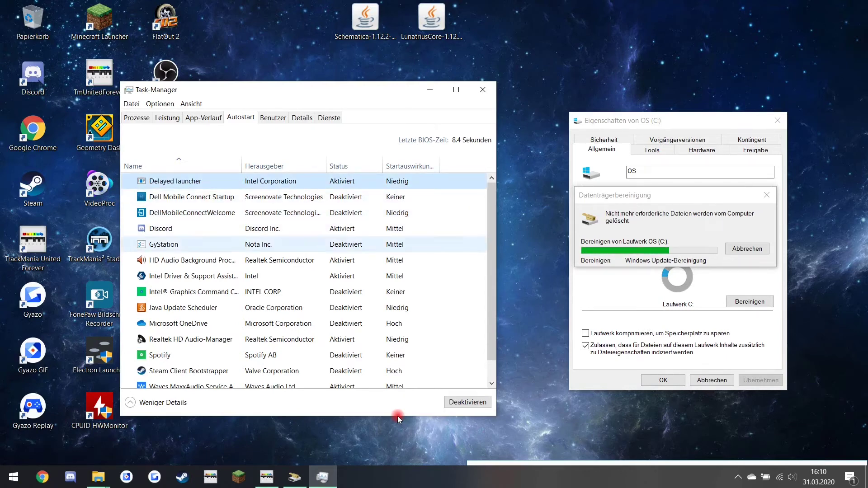
key(ctrl+Up)
key(ctrl+Up)
key(ctrl+Up)
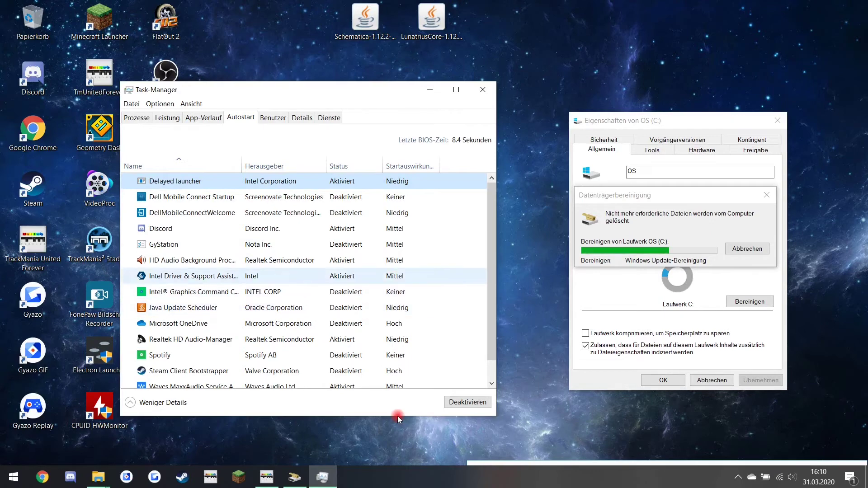
key(ctrl+Down)
key(ctrl+Down)
key(ctrl+Up)
key(ctrl+Up)
key(ctrl+Up)
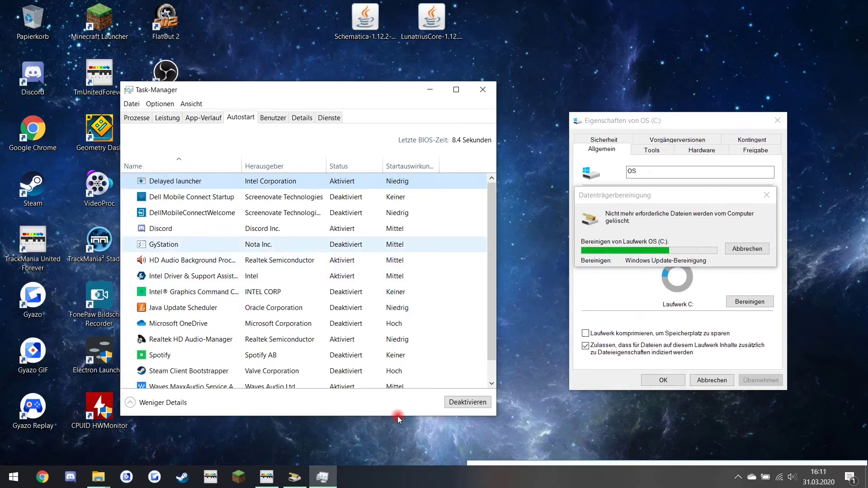
Re-enable GyStation so that it launches at startup again.
key(ctrl+Up)
key(ctrl+Down)
right_click(207, 244)
click(222, 249)
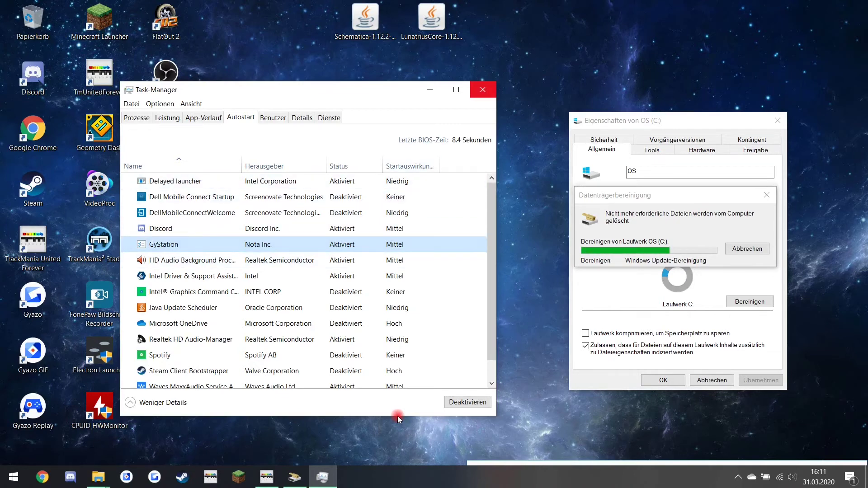
Close Task-Manager and open the PC-Infos settings by searching Windows for systemeigenschaften.
click(483, 90)
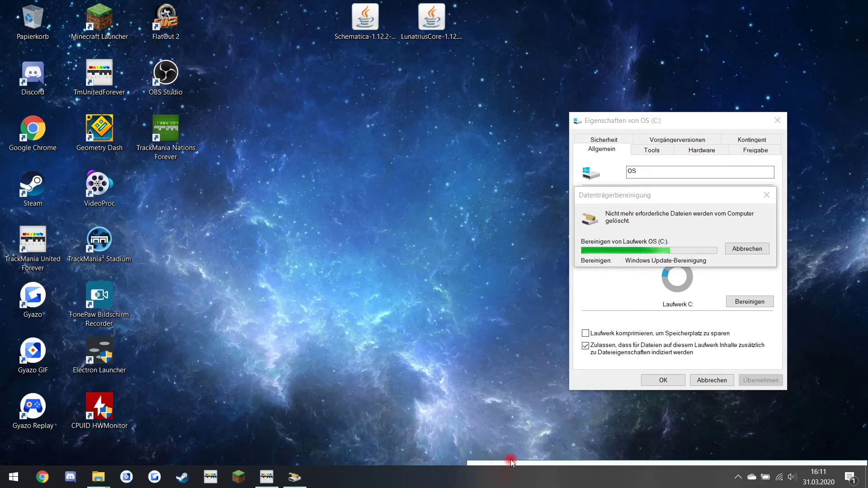
click(503, 473)
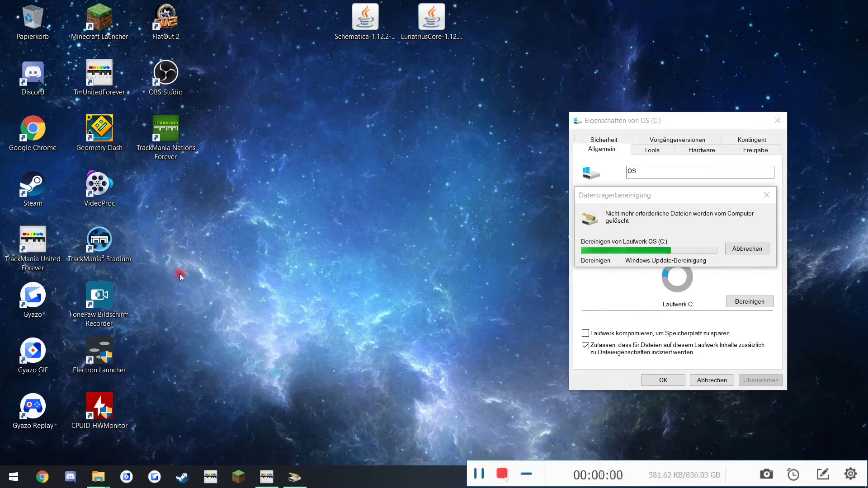
click(14, 477)
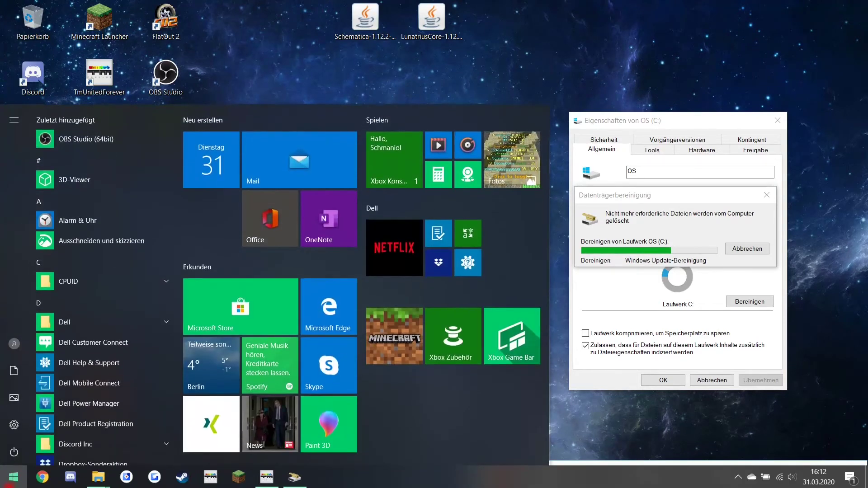
click(11, 479)
text(syst)
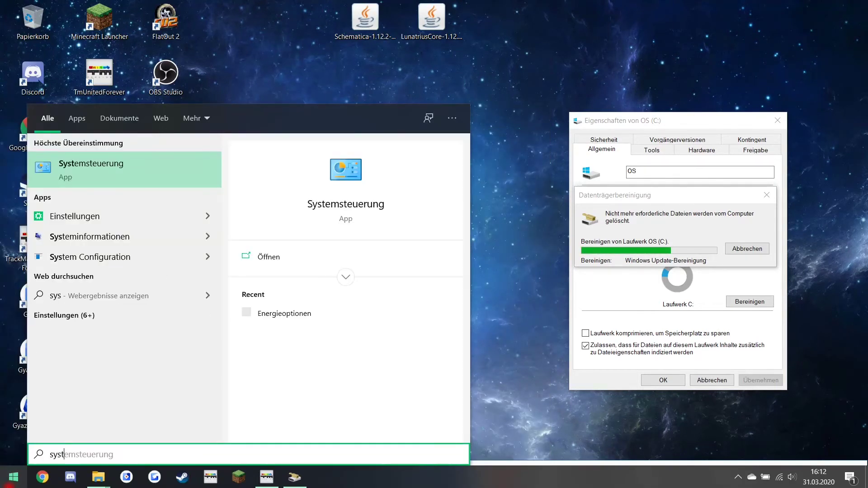
text(emeigen)
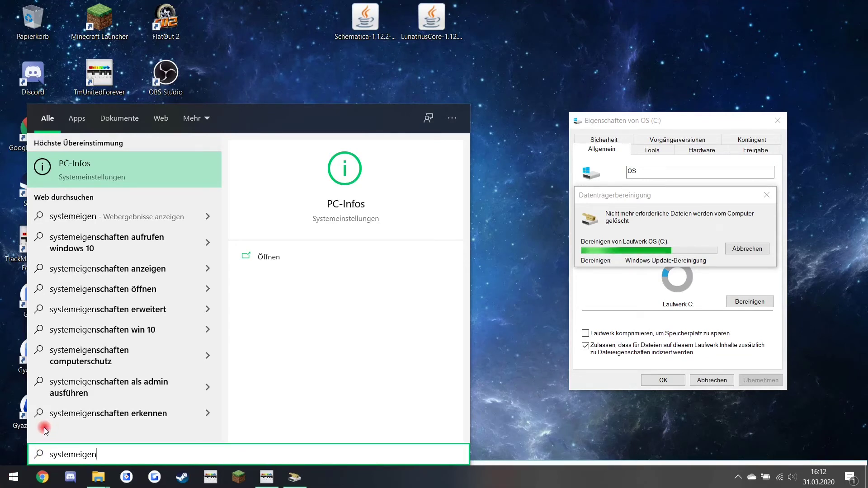
text(scha)
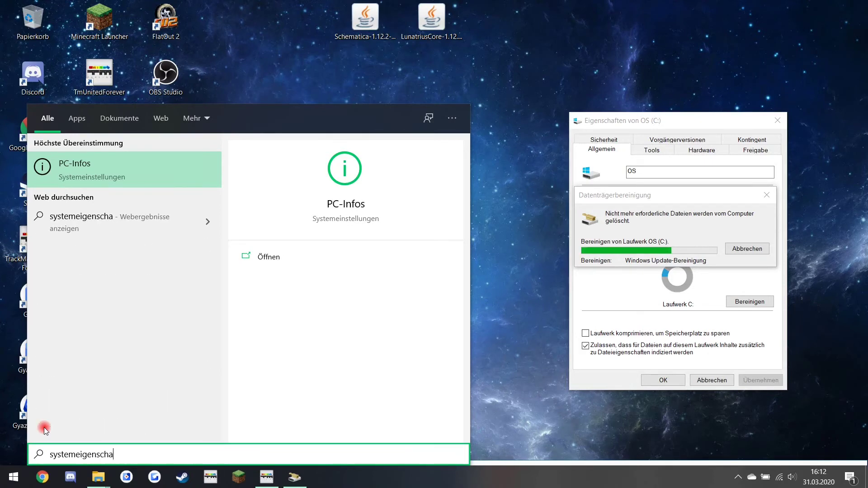
text(ften)
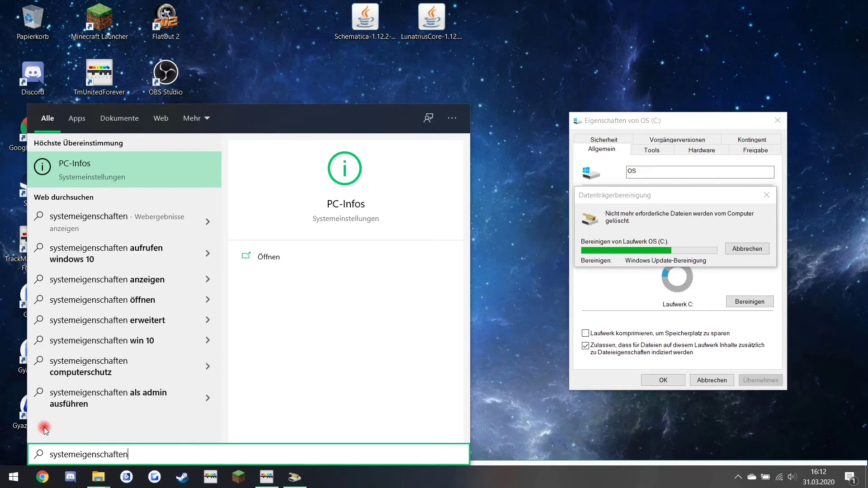
key(Return)
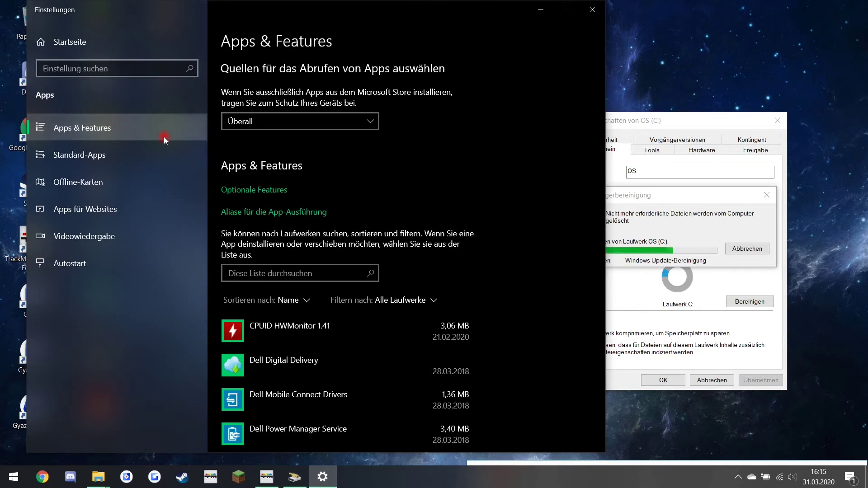
Close the TmForever game that is still running in the background.
click(266, 477)
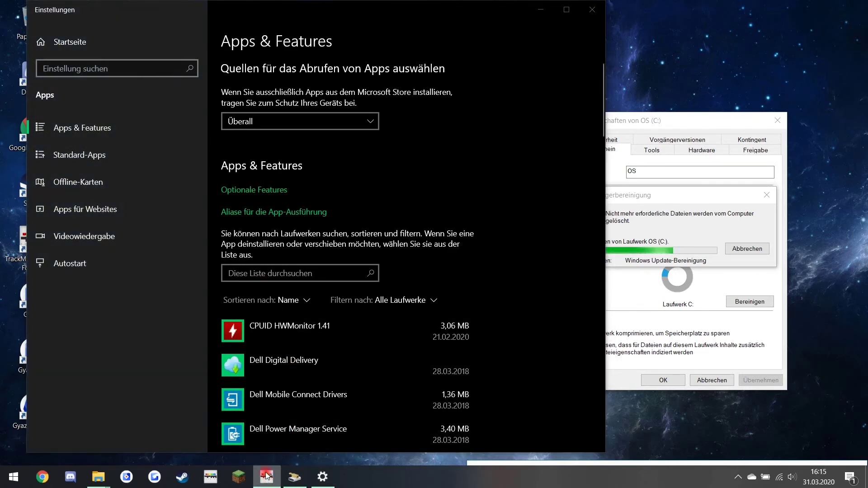
right_click(267, 476)
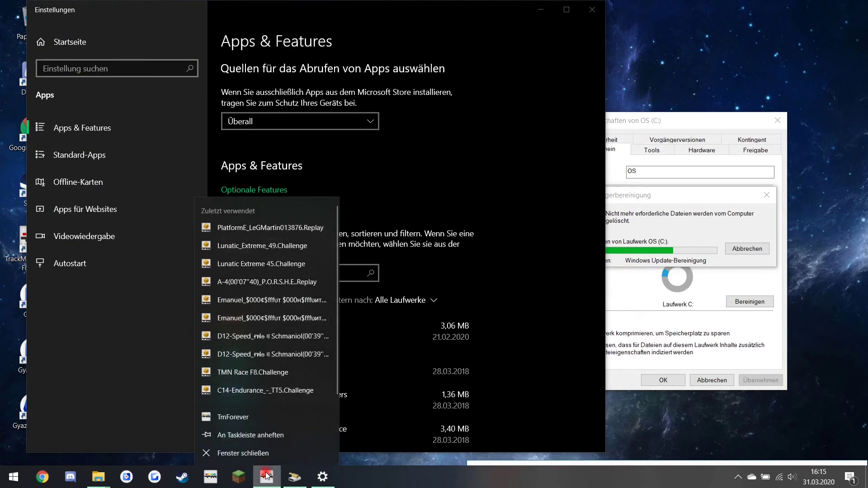
click(273, 446)
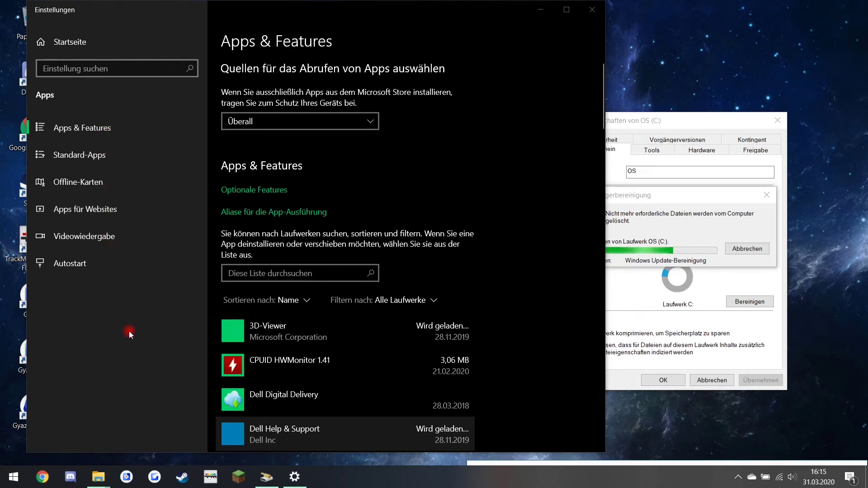
Examine the installed apps and their sizes, and expand the Karten entry to show its move and uninstall options.
scroll(494, 289, down, 5)
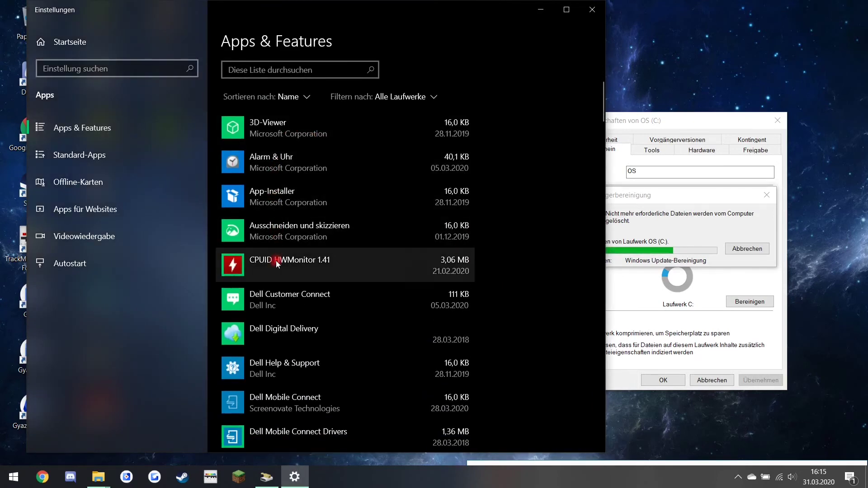
scroll(271, 343, down, 1)
scroll(271, 343, down, 8)
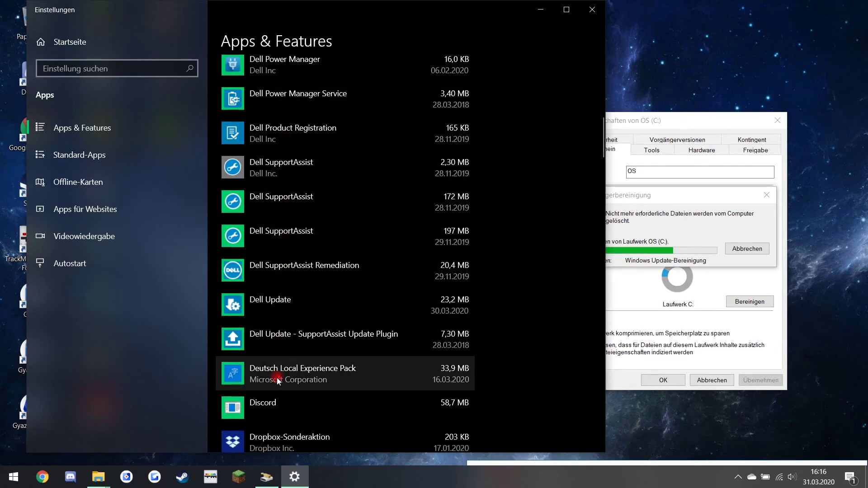
scroll(276, 378, down, 7)
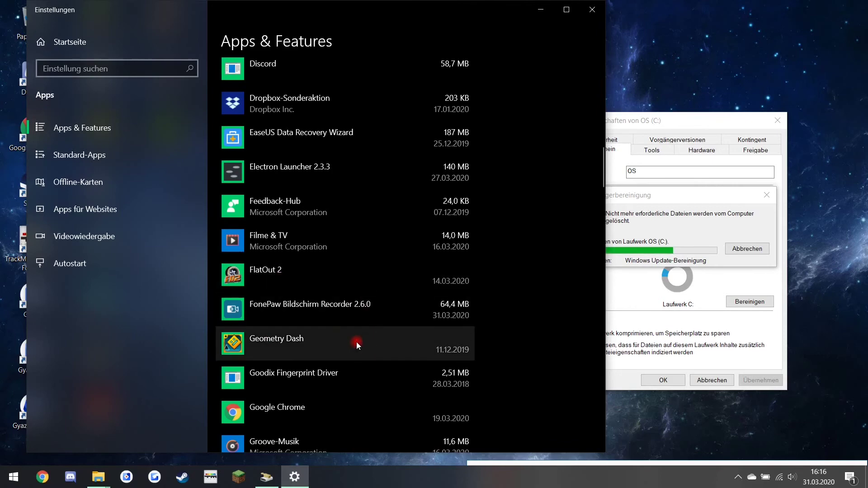
scroll(352, 341, down, 7)
scroll(285, 307, down, 7)
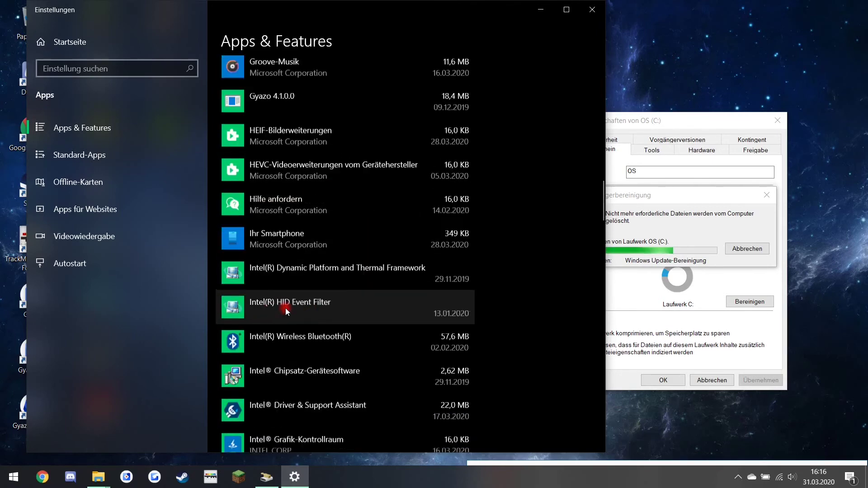
scroll(316, 316, down, 4)
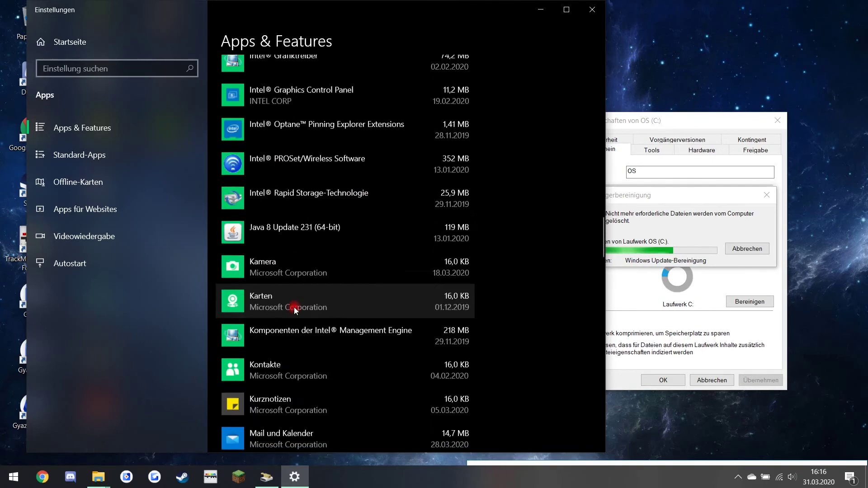
click(289, 218)
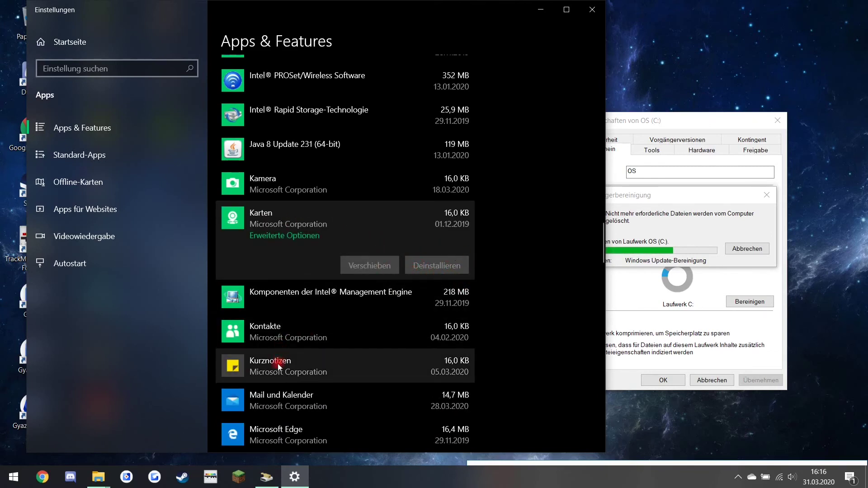
Uninstall Microsoft Solitaire Collection from the installed apps and confirm its removal.
scroll(282, 359, down, 5)
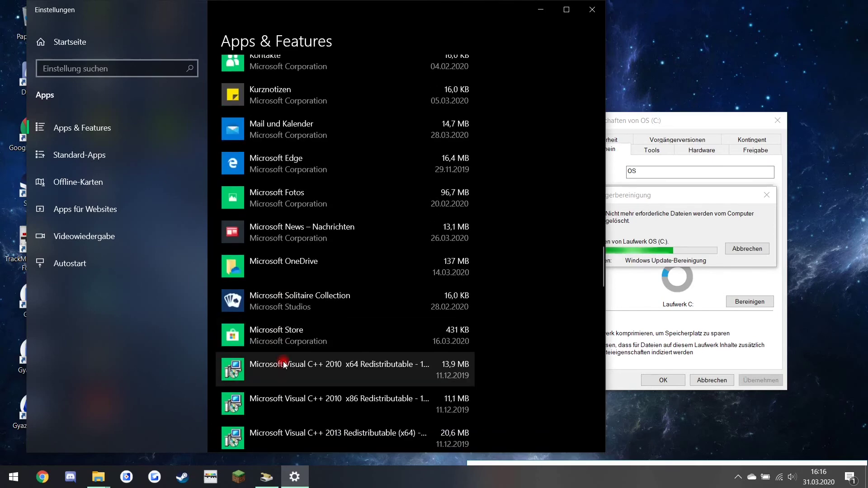
click(348, 298)
click(446, 302)
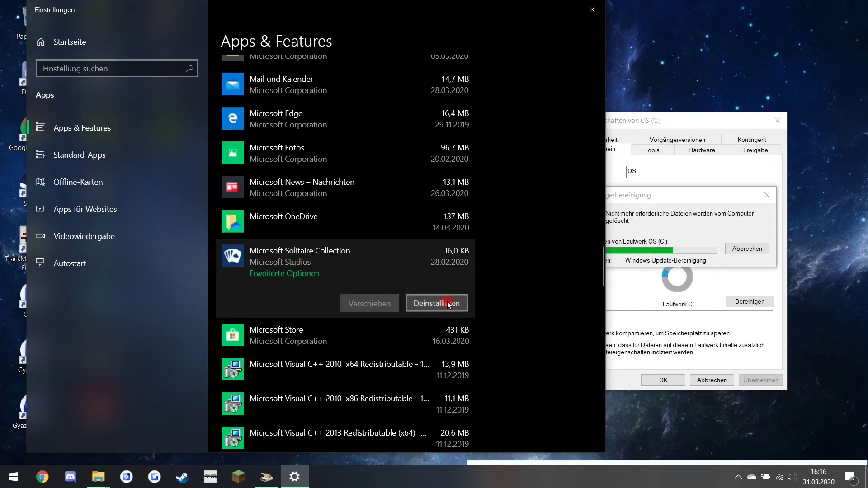
click(479, 274)
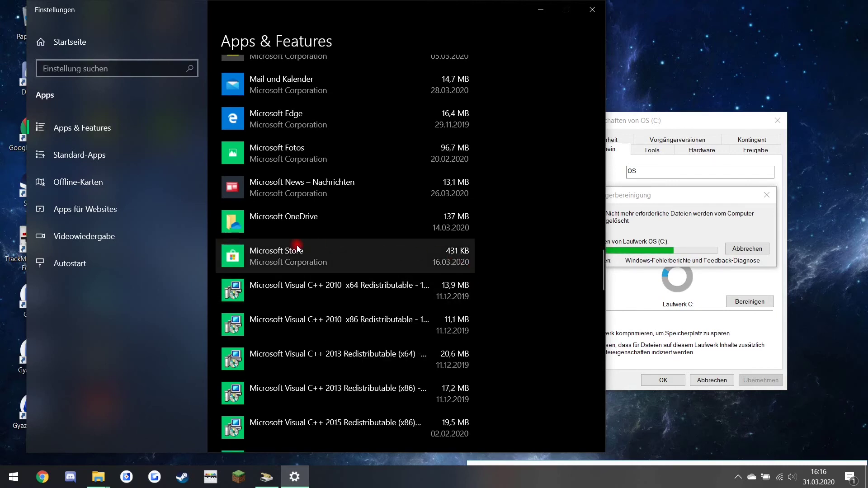
View the Autostart app settings, and close both the settings window and the OS (C:) drive properties.
click(105, 262)
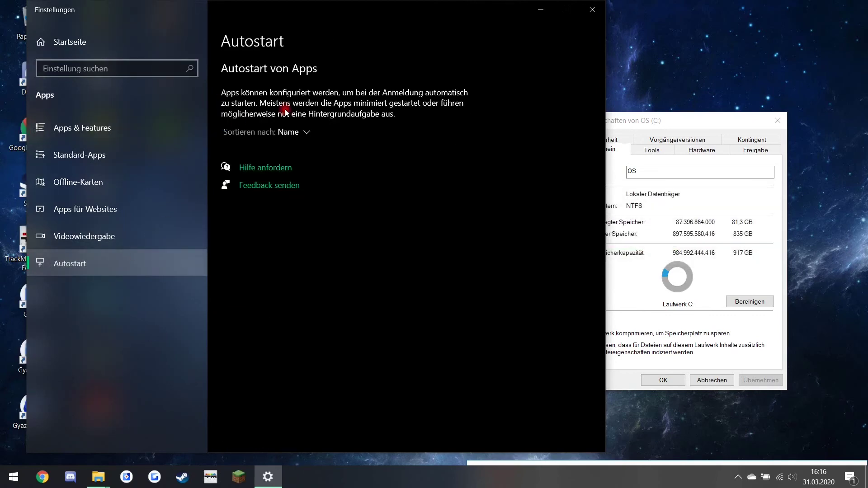
click(593, 10)
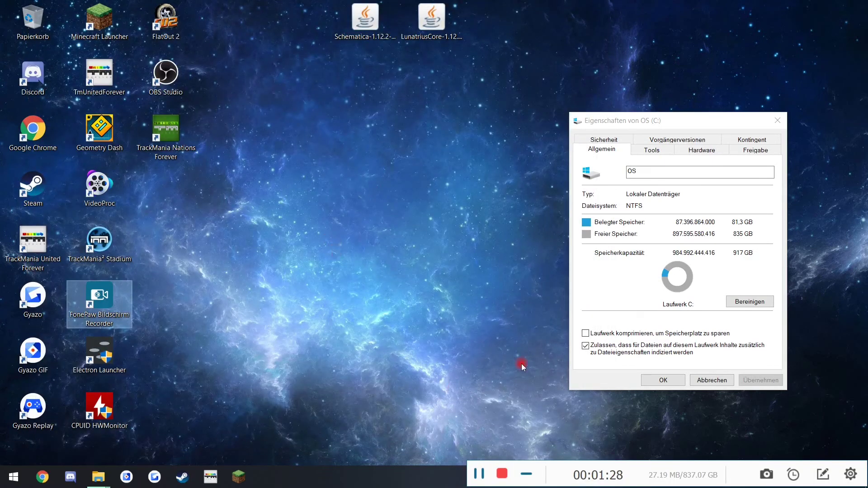
drag(660, 121, 350, 109)
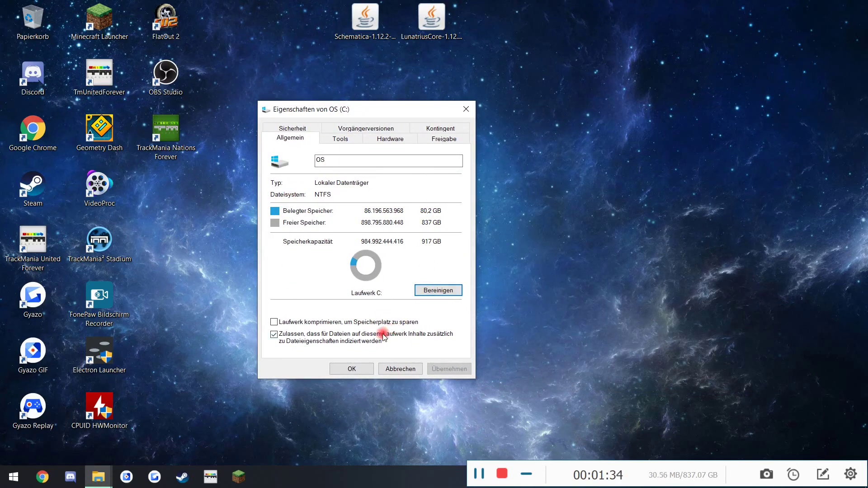
click(350, 370)
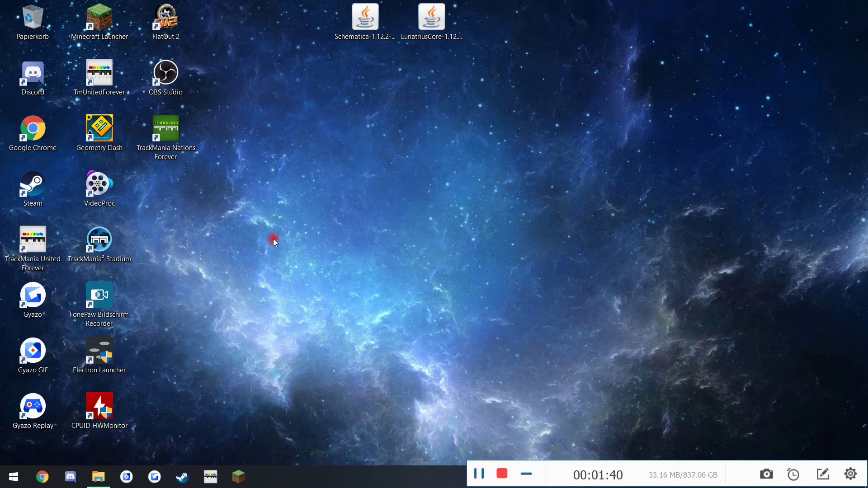
Open the properties of the OS (C:) drive from Dieser PC and minimize all other windows.
key(super+e)
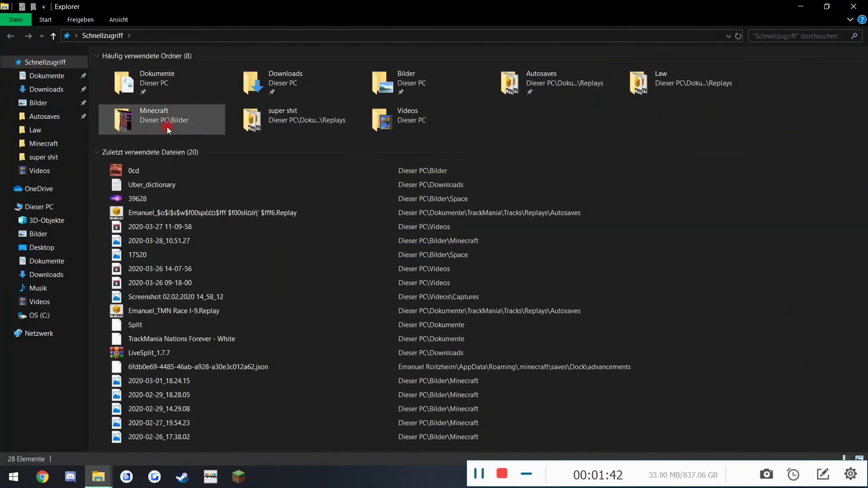
click(51, 207)
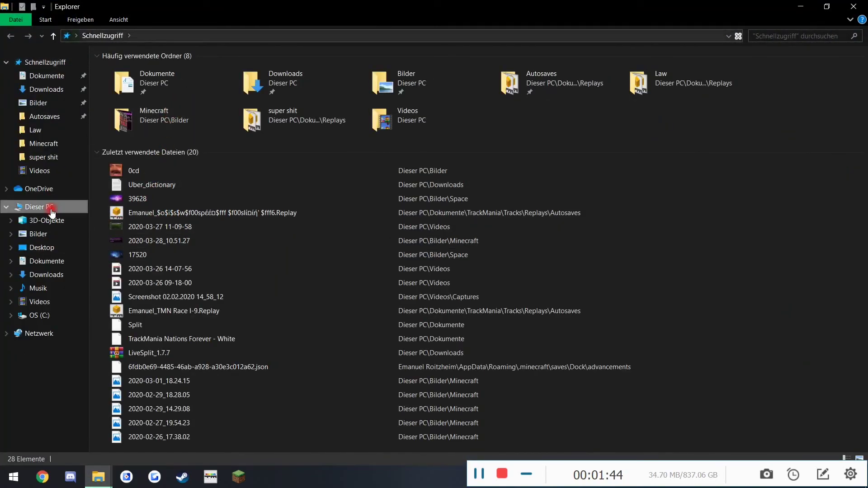
click(147, 167)
right_click(148, 167)
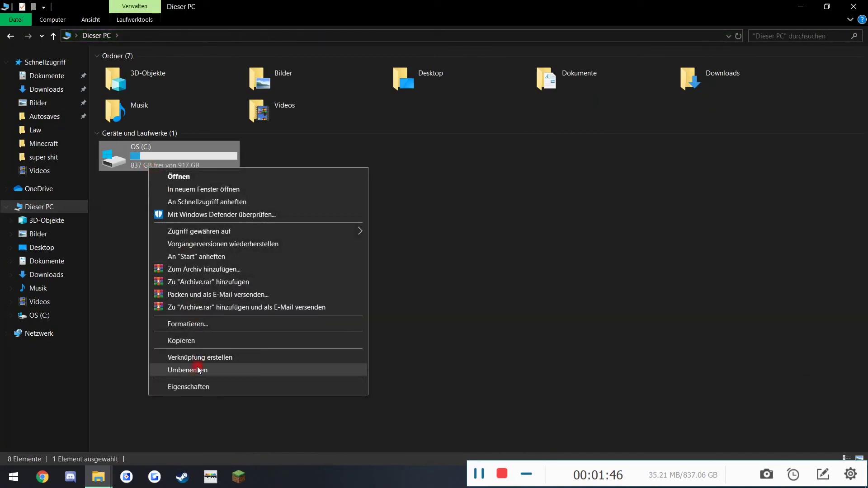
click(196, 388)
key(super+Home)
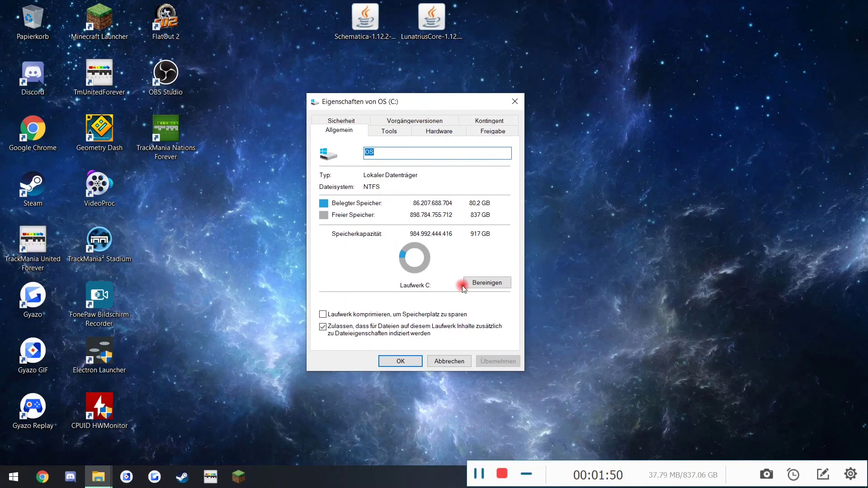
Launch the optimisation and defragmentation tool from the OS (C:) drive properties.
click(390, 131)
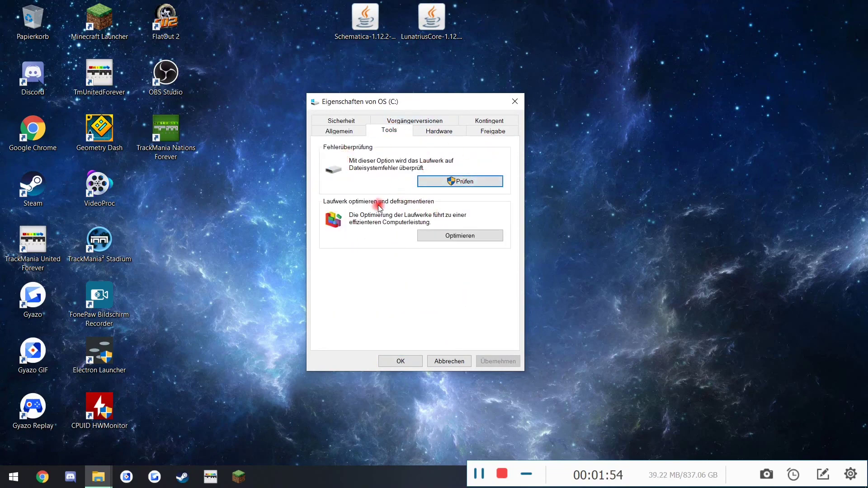
click(450, 236)
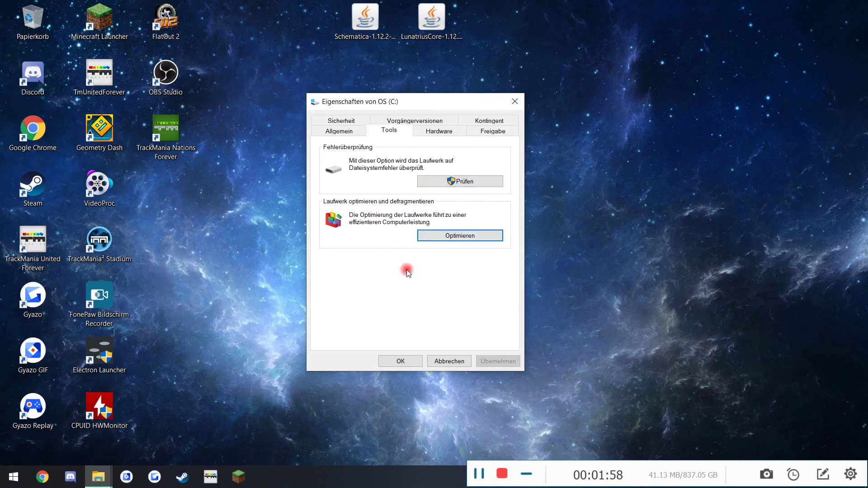